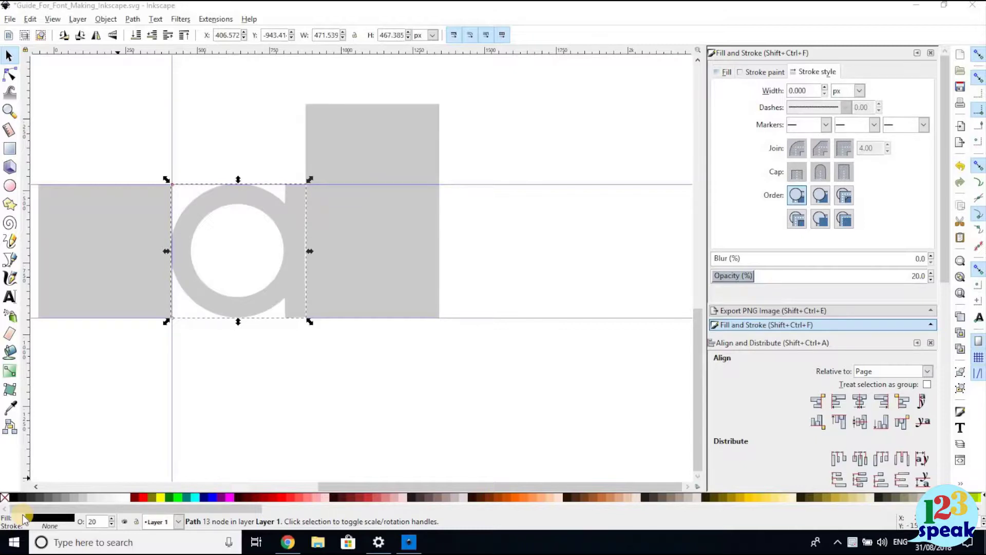
{"action": "left_click", "coordinate": [10, 297]}
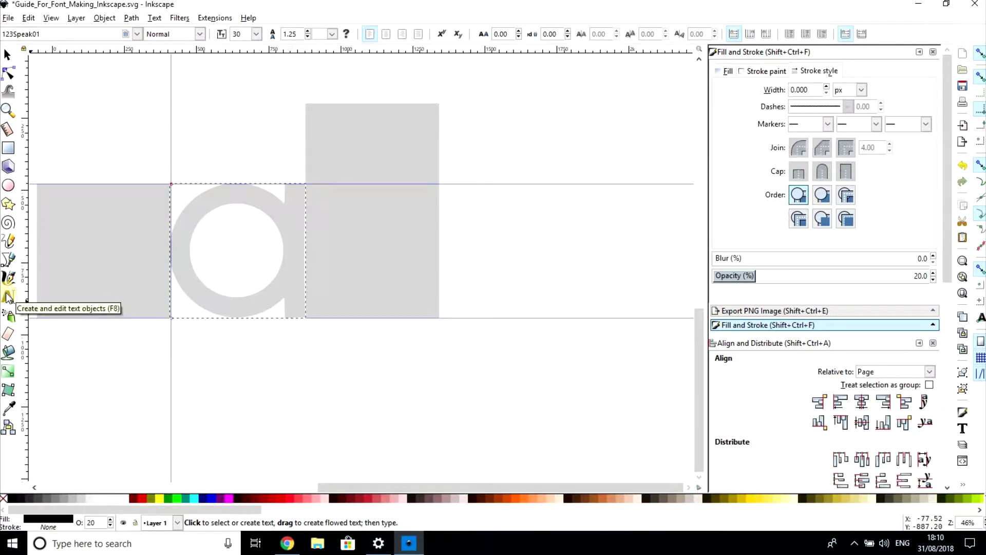
{"action": "left_click", "coordinate": [119, 250]}
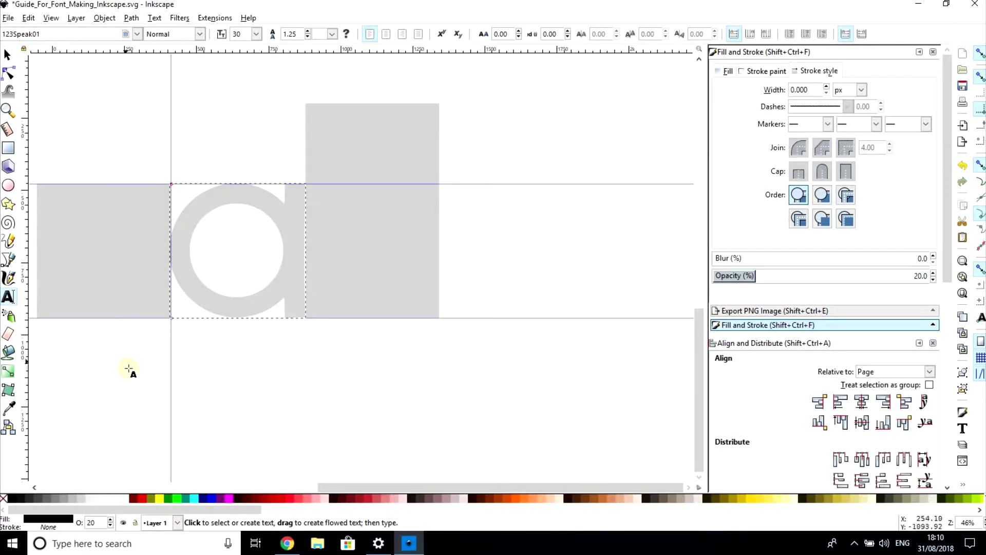
Step: Switch to Chrome and search the 123speak.com site for "font"
{"action": "mouse_move", "coordinate": [287, 543]}
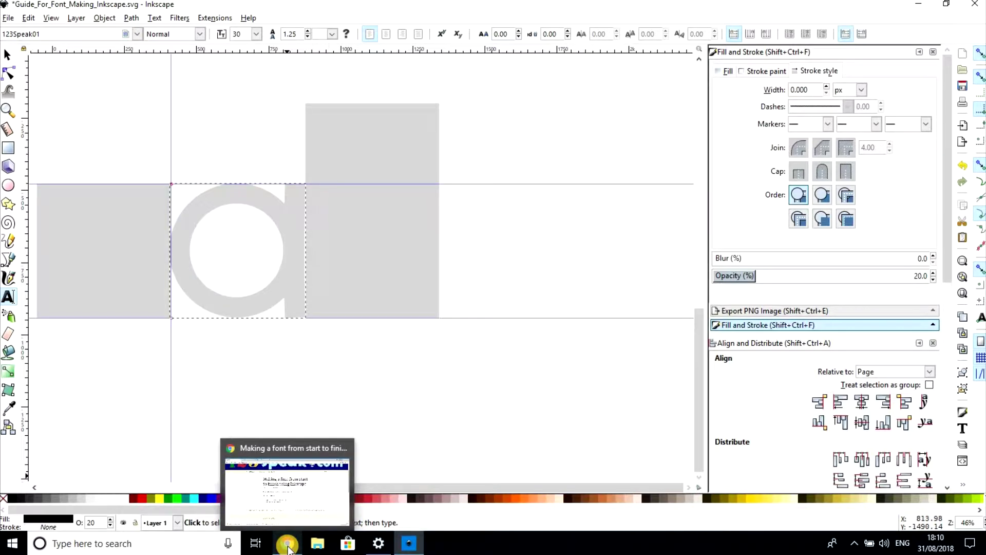
{"action": "left_click", "coordinate": [289, 548]}
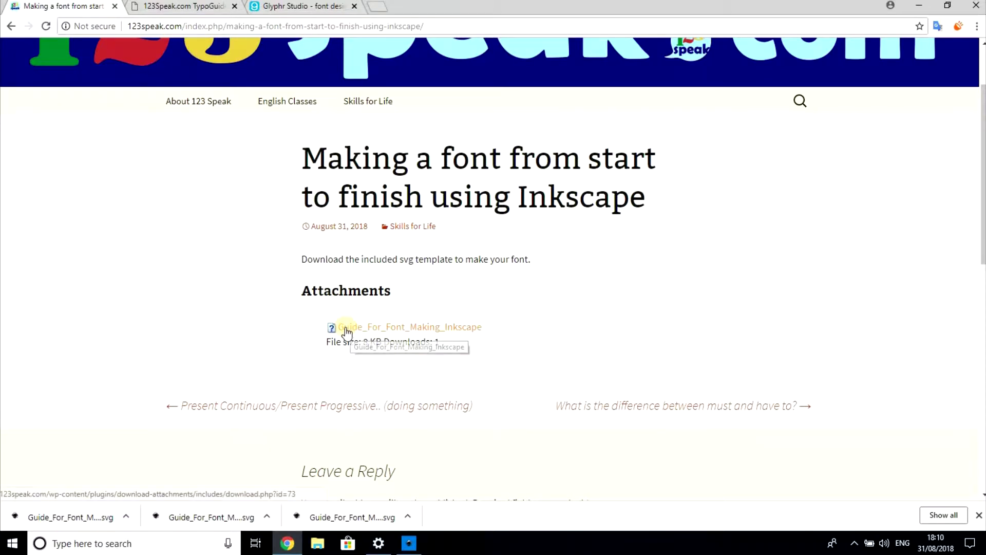
{"action": "left_click", "coordinate": [799, 100]}
{"action": "type", "text": "font"}
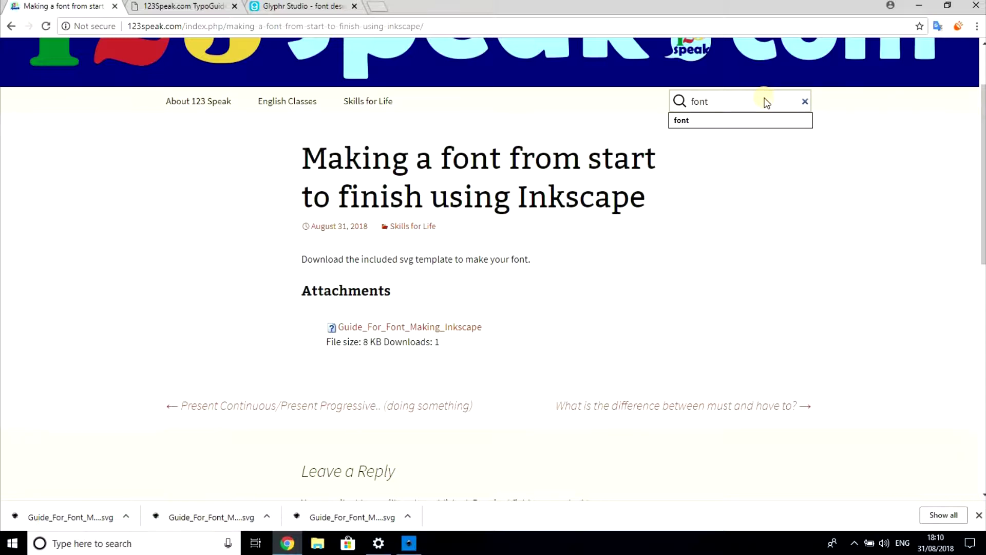
{"action": "key", "text": "Return"}
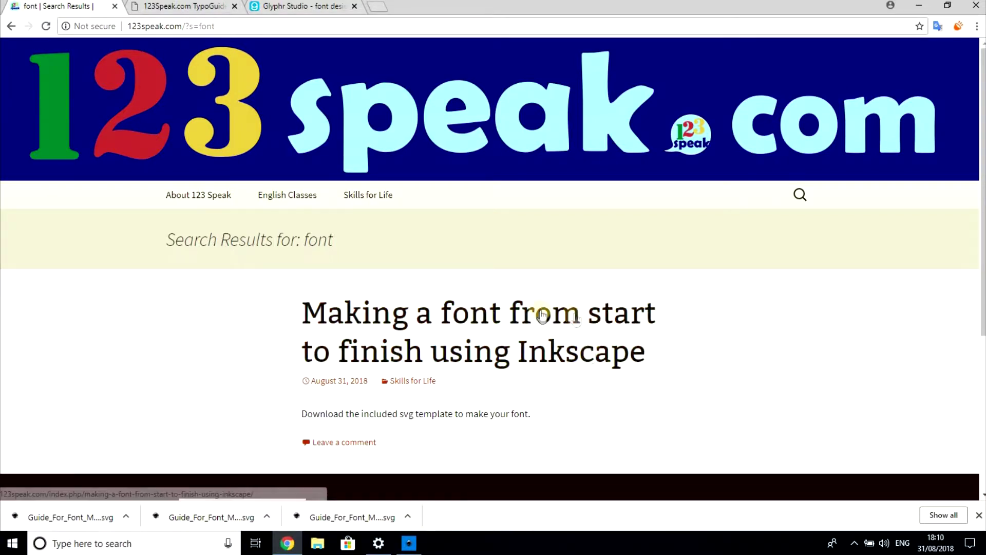
Step: Open the article "Making a font from start to finish using Inkscape" and download its Guide_For_Font_Making_Inkscape attachment
{"action": "left_click", "coordinate": [510, 312]}
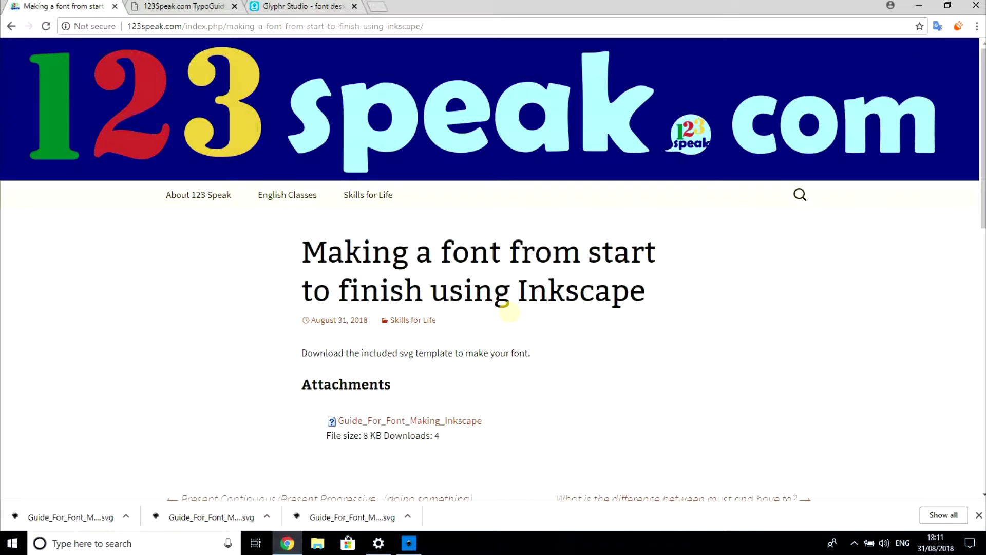
{"action": "left_click", "coordinate": [423, 426]}
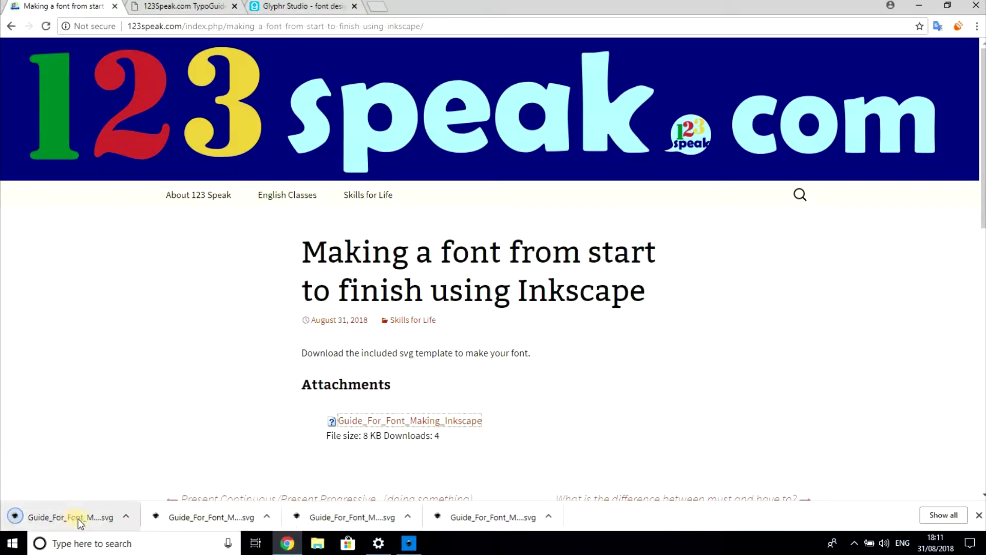
Step: Minimise the open windows and open the desktop file Guide_For_Font_Making_Inkscape (1) in Inkscape
{"action": "left_click", "coordinate": [920, 5]}
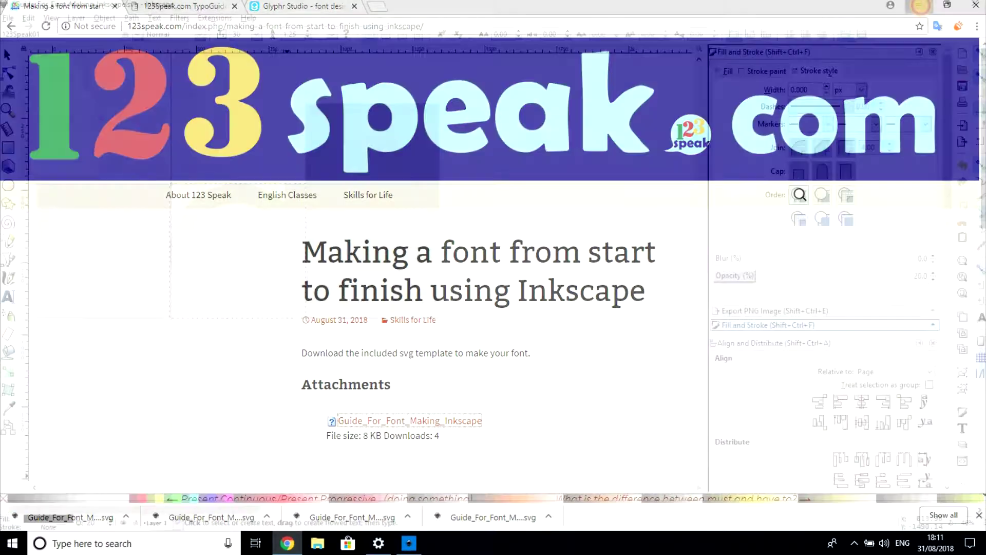
{"action": "left_click", "coordinate": [918, 4]}
{"action": "left_click", "coordinate": [110, 300]}
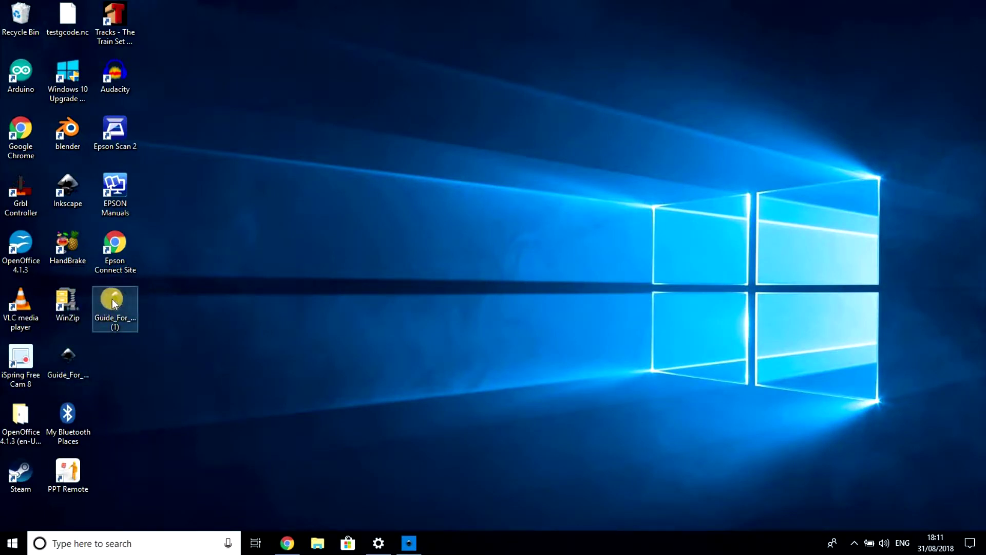
{"action": "double_click", "coordinate": [112, 298]}
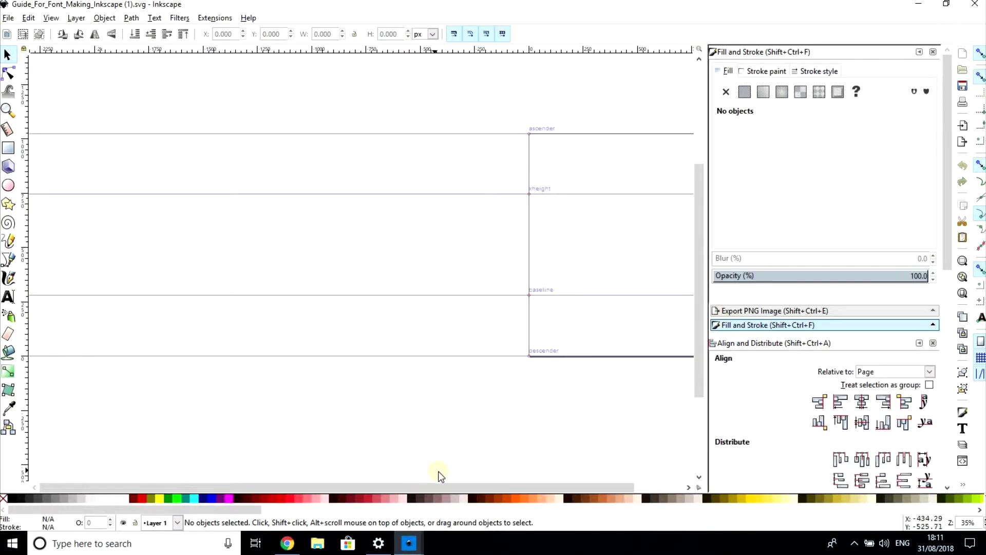
Step: Draw a large flowed text frame overlapping the page's left edge and enter the letters "dp"
{"action": "scroll", "coordinate": [535, 468], "scroll_direction": "right", "scroll_amount": 4}
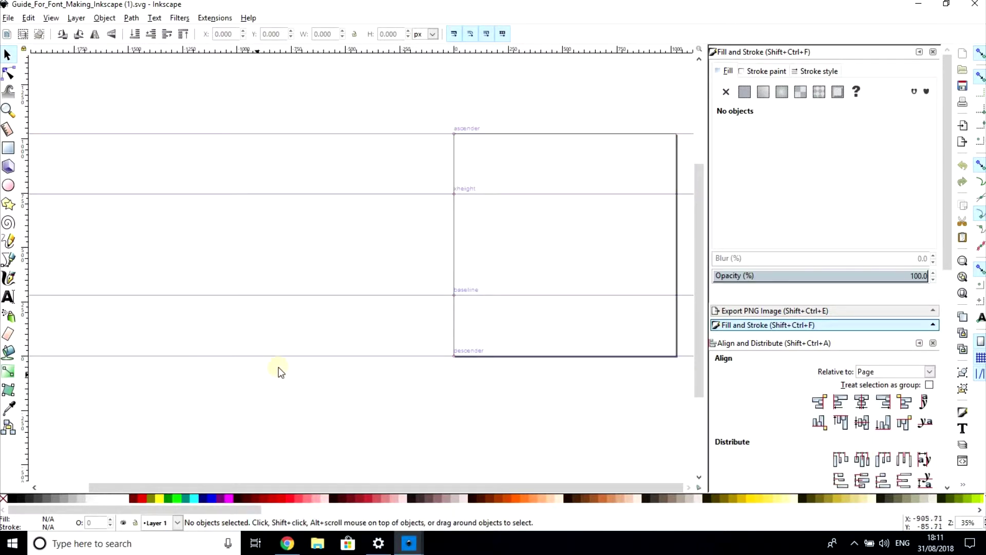
{"action": "left_click", "coordinate": [7, 297]}
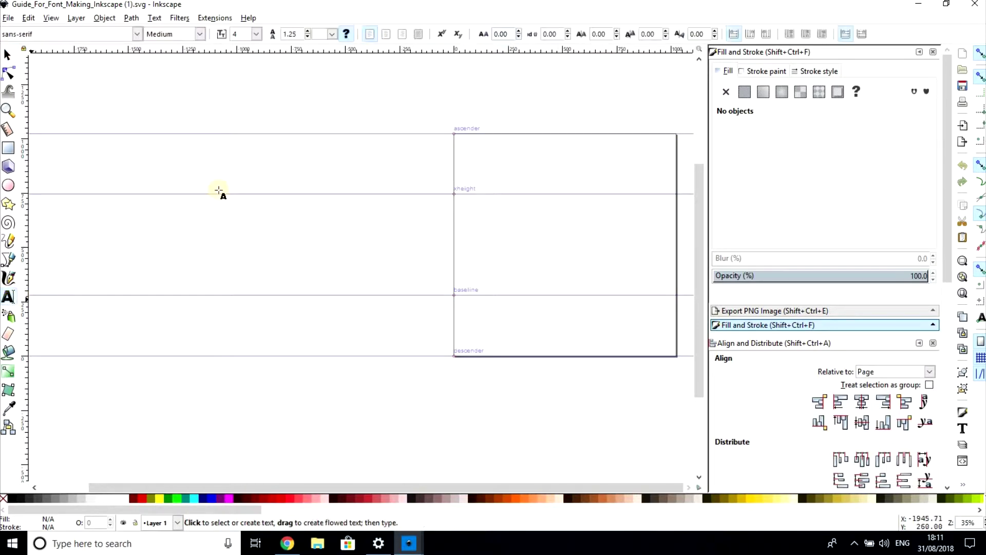
{"action": "mouse_move", "coordinate": [279, 215]}
{"action": "left_mouse_down"}
{"action": "mouse_move", "coordinate": [482, 277]}
{"action": "mouse_move", "coordinate": [533, 479]}
{"action": "left_mouse_up"}
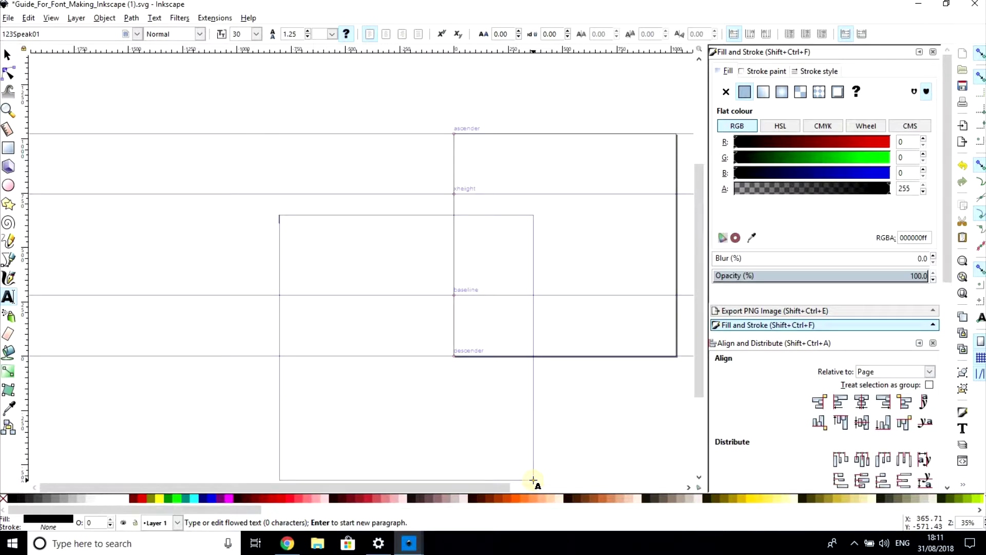
{"action": "type", "text": "ab"}
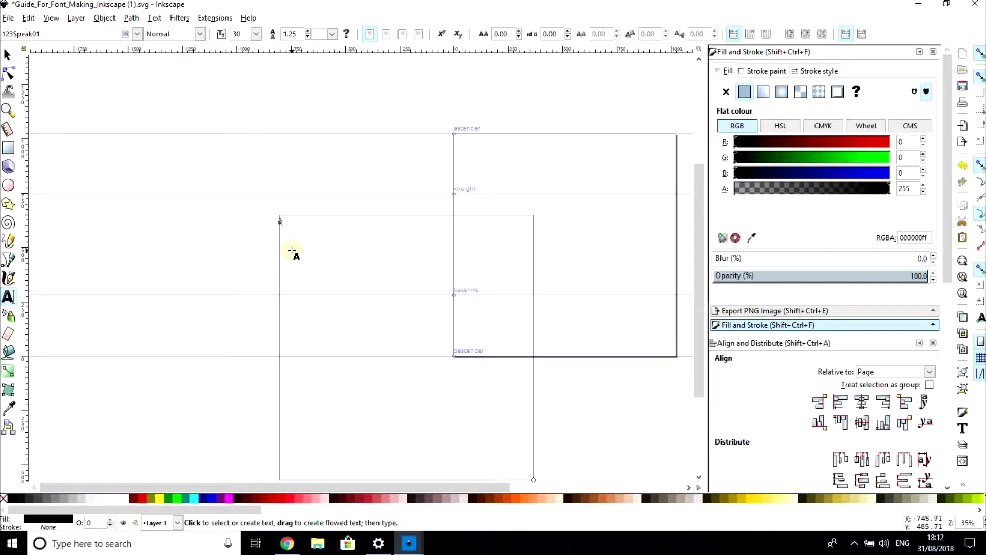
Step: Set the "dp" text to the Arial font at size 300
{"action": "left_click_drag", "start_coordinate": [276, 229], "coordinate": [281, 221]}
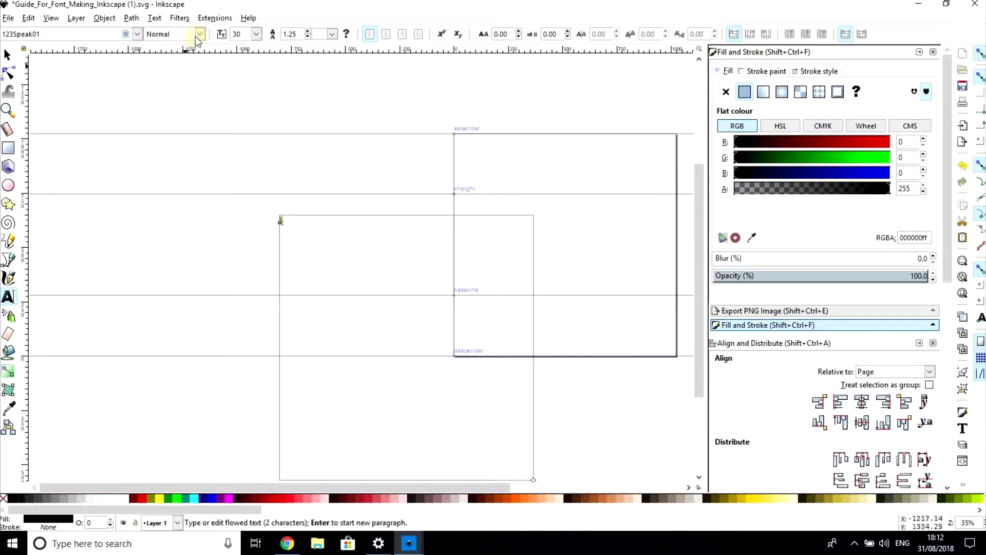
{"action": "left_click", "coordinate": [137, 34]}
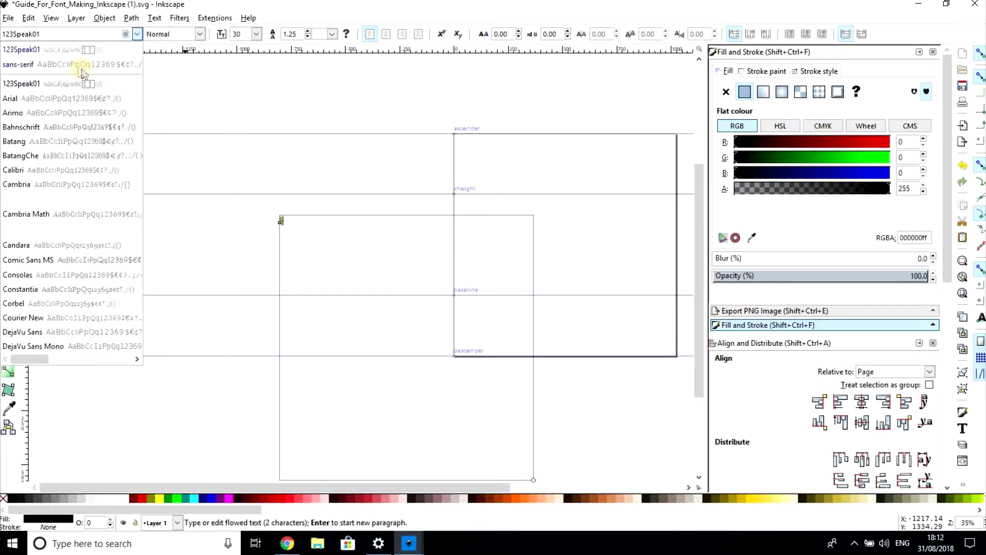
{"action": "left_click", "coordinate": [57, 101]}
{"action": "left_click", "coordinate": [256, 34]}
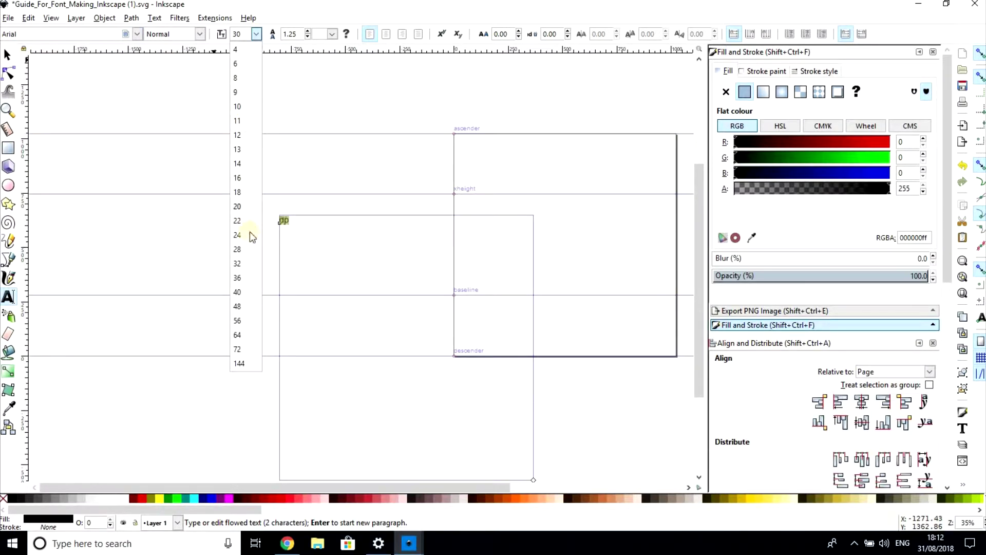
{"action": "left_click", "coordinate": [239, 363]}
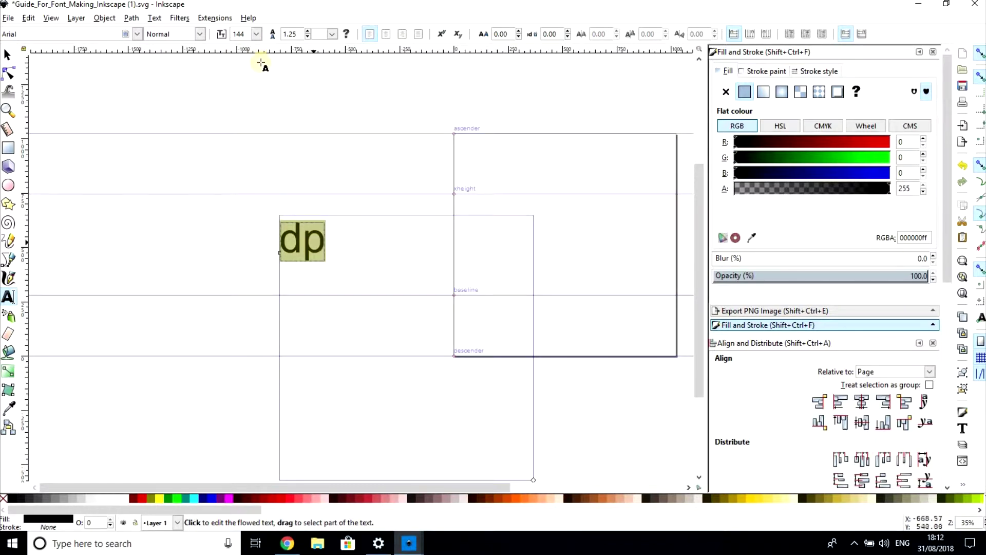
{"action": "left_click_drag", "start_coordinate": [247, 36], "coordinate": [218, 41]}
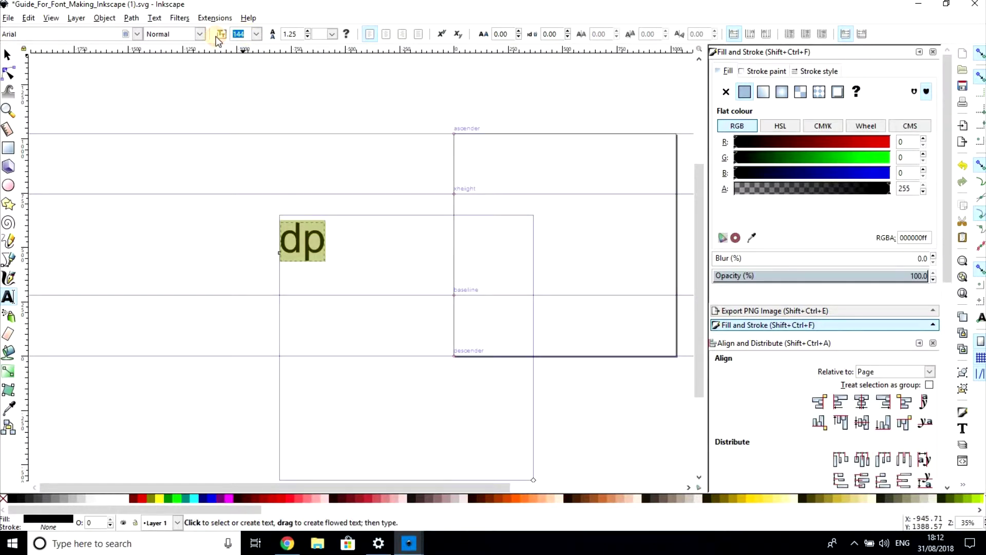
{"action": "type", "text": "300"}
{"action": "key", "text": "Return"}
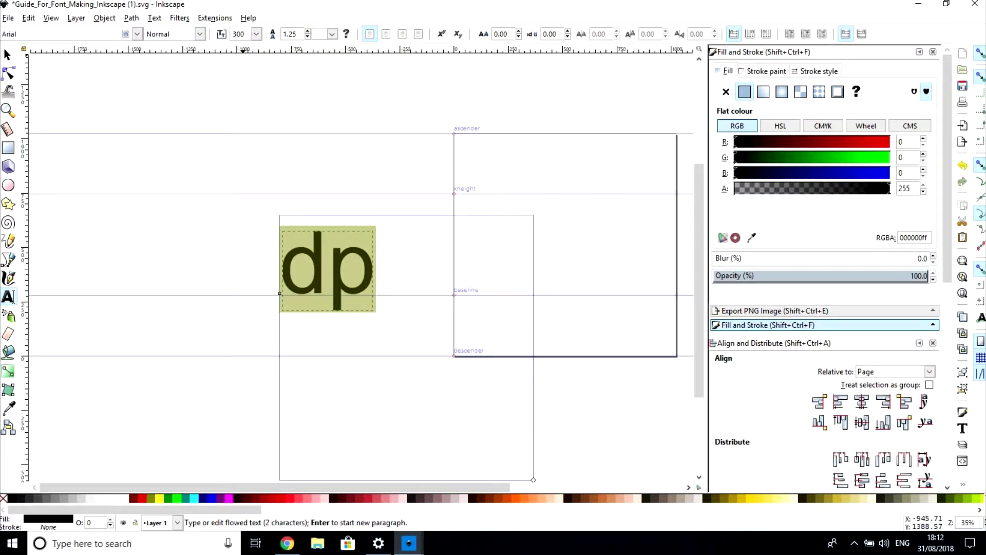
Step: Scale the "dp" text proportionally to about 866 by 763 px
{"action": "left_click", "coordinate": [7, 54]}
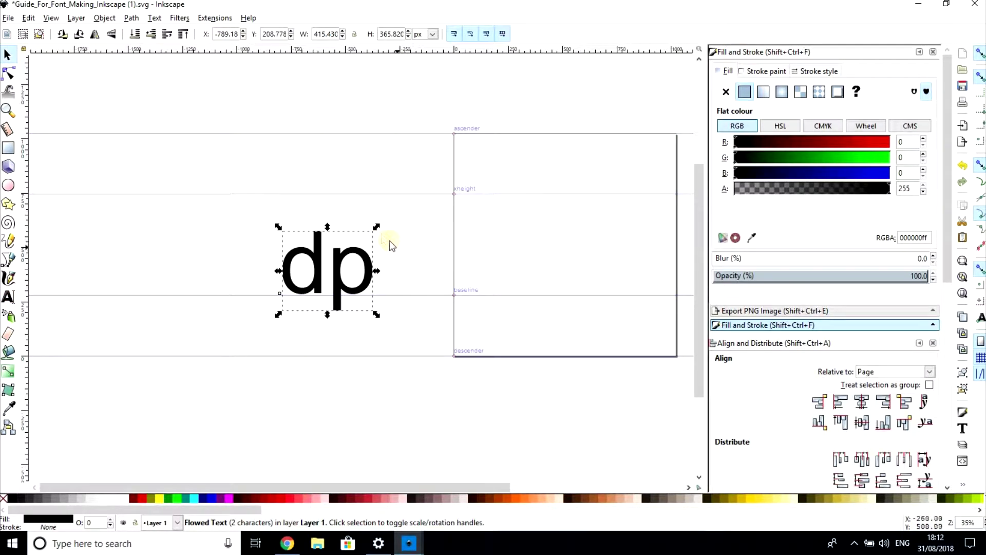
{"action": "left_click_drag", "start_coordinate": [376, 227], "coordinate": [461, 160]}
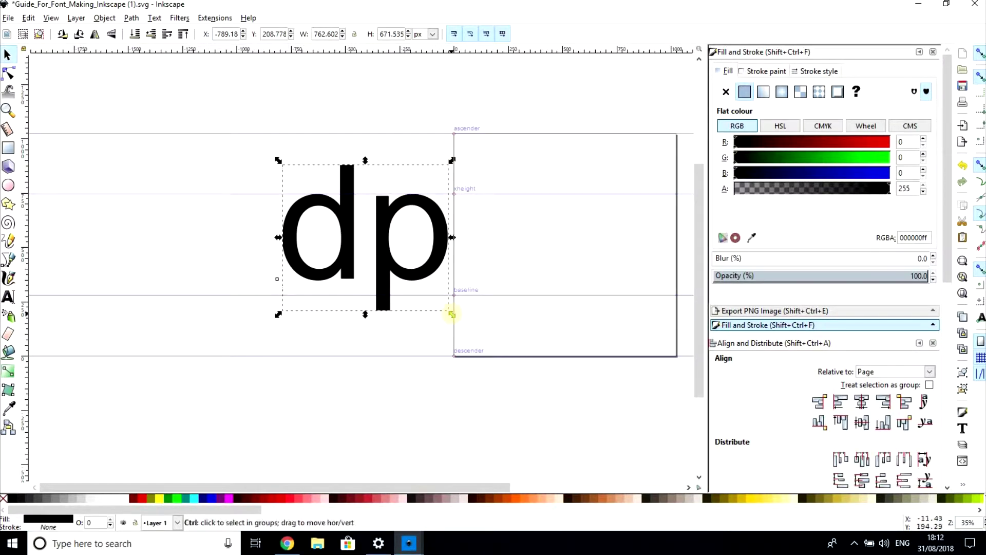
{"action": "left_click_drag", "start_coordinate": [469, 329], "coordinate": [478, 333]}
Step: Position the "dp" text on the page against the xheight and baseline guides, and delete it
{"action": "left_click_drag", "start_coordinate": [421, 255], "coordinate": [583, 257]}
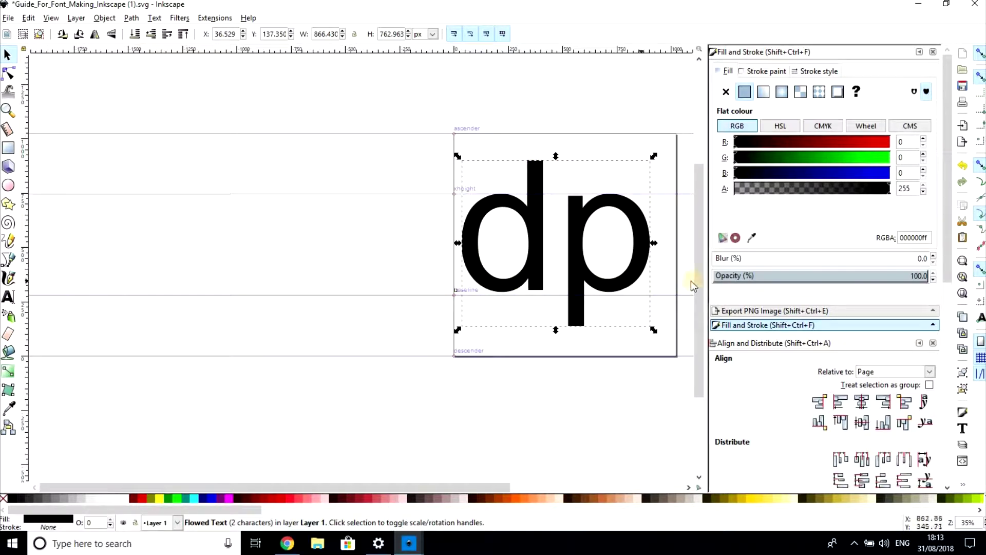
{"action": "left_click_drag", "start_coordinate": [531, 268], "coordinate": [532, 274]}
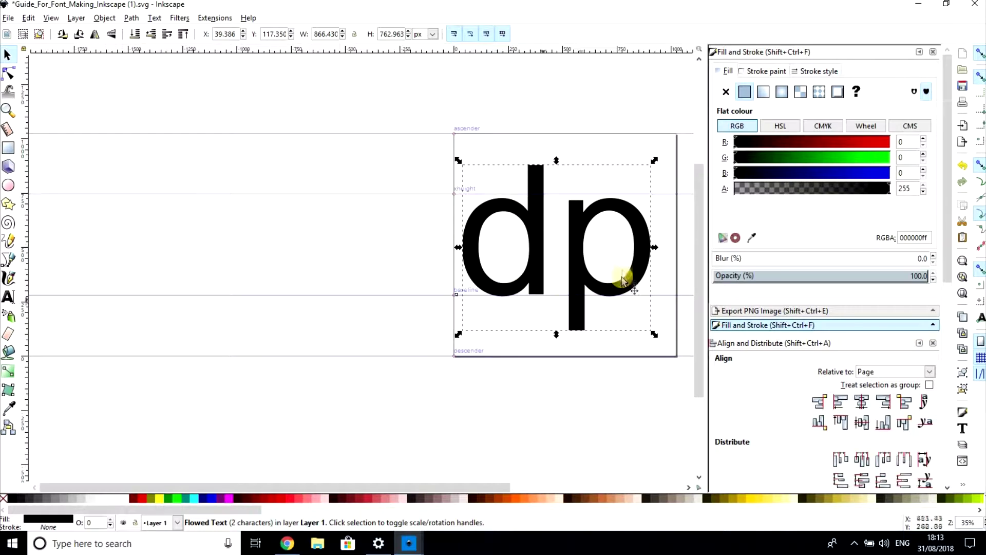
{"action": "left_click_drag", "start_coordinate": [578, 264], "coordinate": [587, 263]}
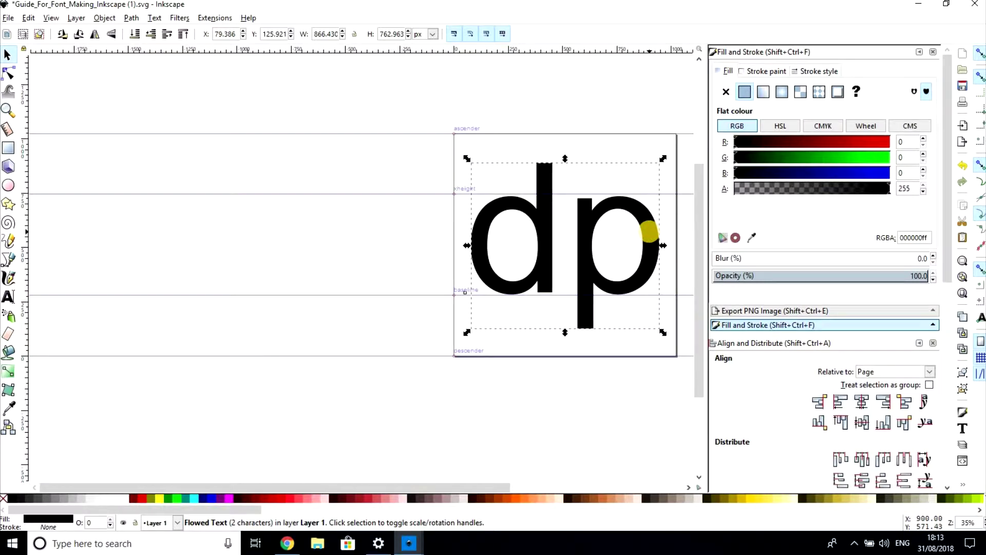
{"action": "key", "text": "Delete"}
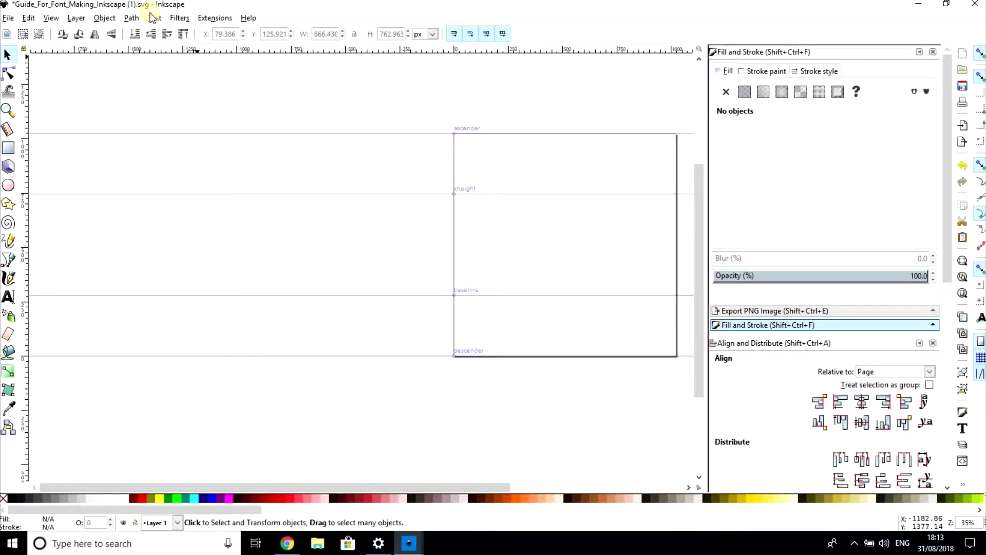
Step: Open the SVG Font Editor and display the glyph list of font 1
{"action": "left_click", "coordinate": [153, 18]}
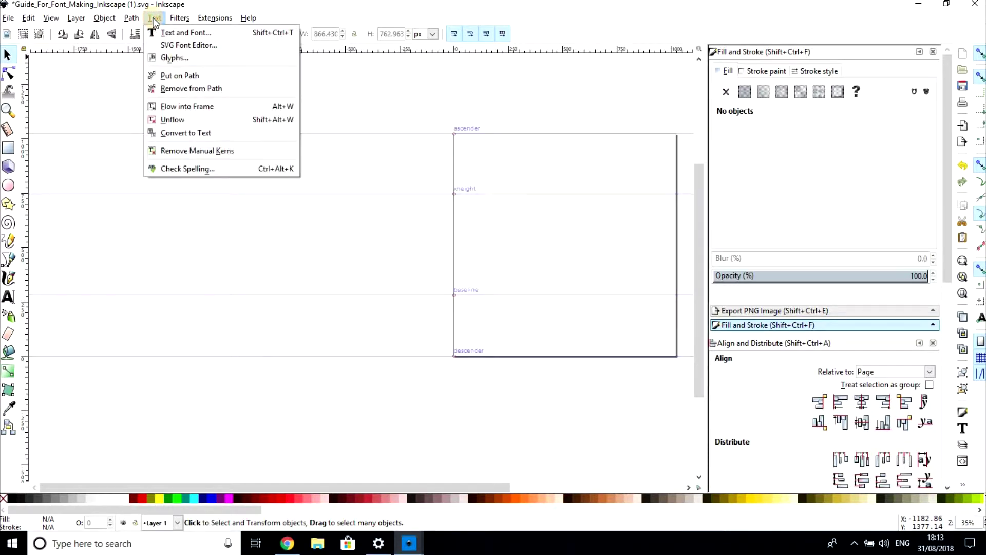
{"action": "left_click", "coordinate": [168, 45]}
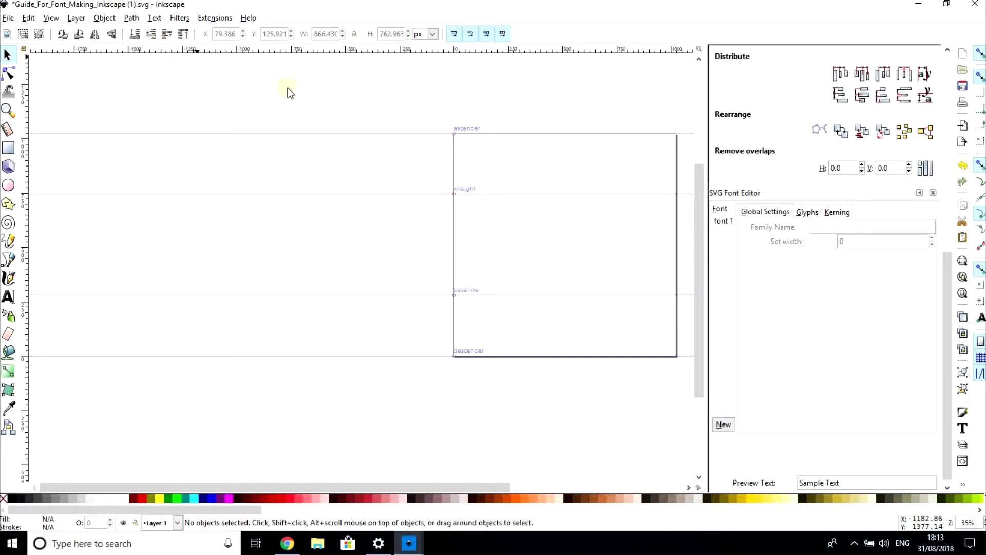
{"action": "left_click", "coordinate": [721, 220]}
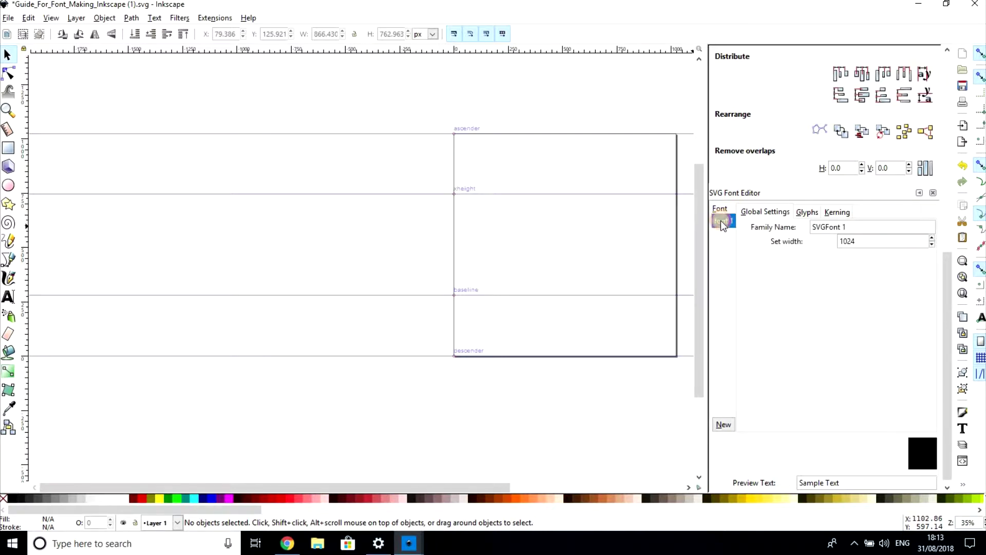
{"action": "left_click", "coordinate": [807, 212]}
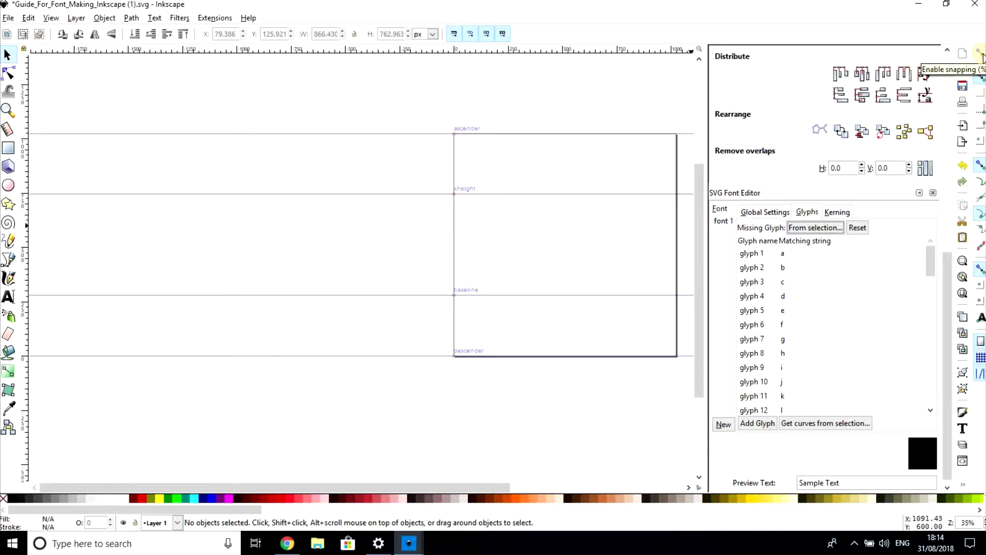
Step: Draw a square about 465 px wide inside the page, spanning from the xheight guide to the baseline guide
{"action": "scroll", "coordinate": [359, 241], "scroll_direction": "down", "scroll_amount": 5}
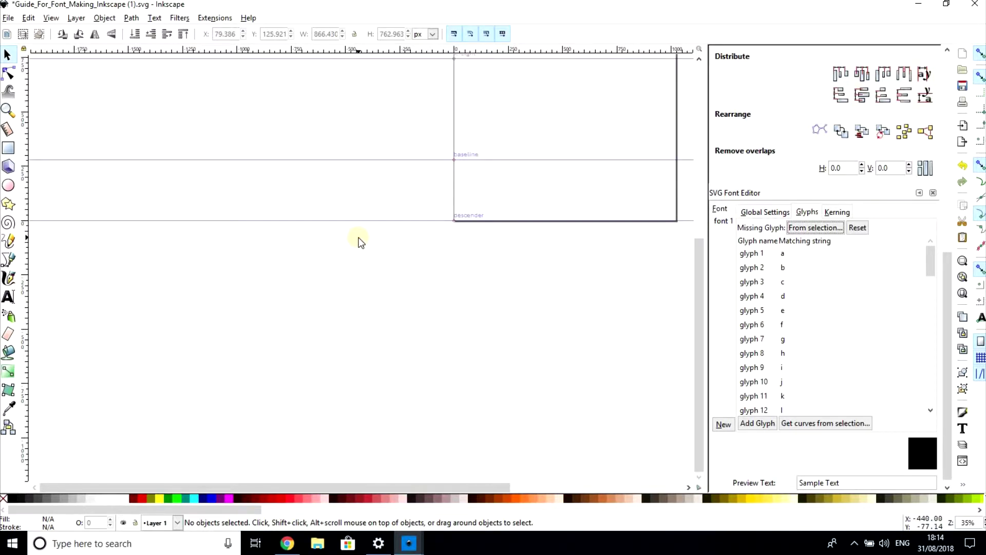
{"action": "scroll", "coordinate": [358, 162], "scroll_direction": "up", "scroll_amount": 4}
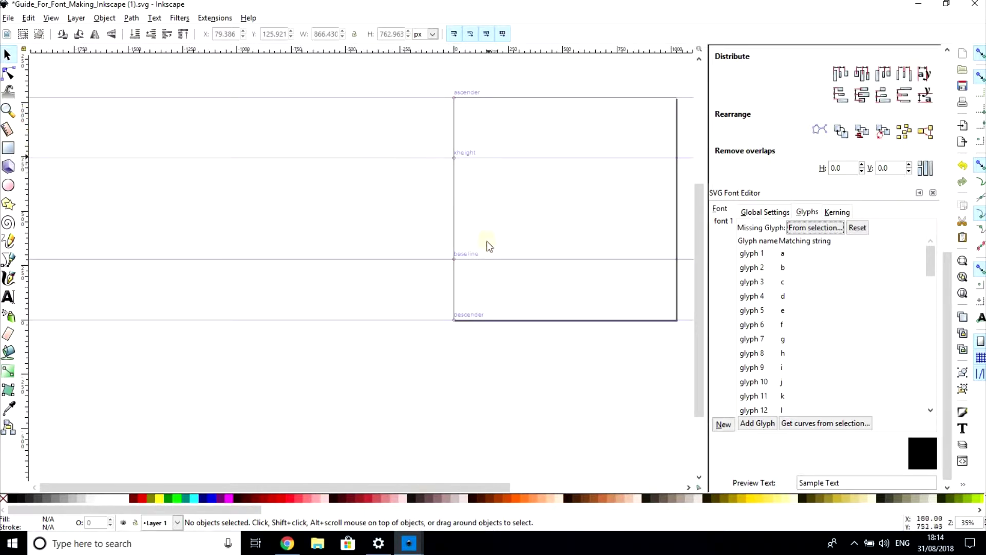
{"action": "left_click", "coordinate": [9, 148]}
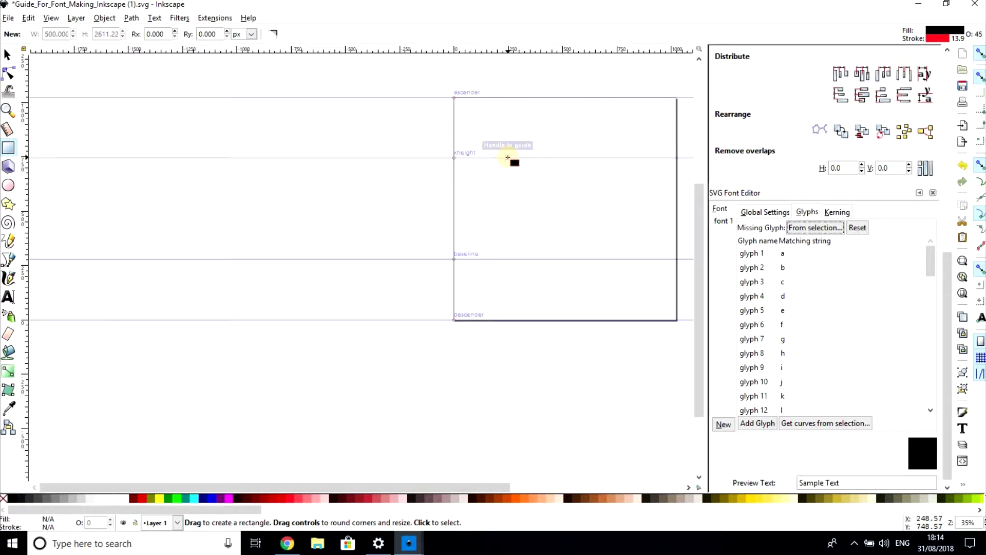
{"action": "left_click_drag", "start_coordinate": [508, 157], "coordinate": [610, 260]}
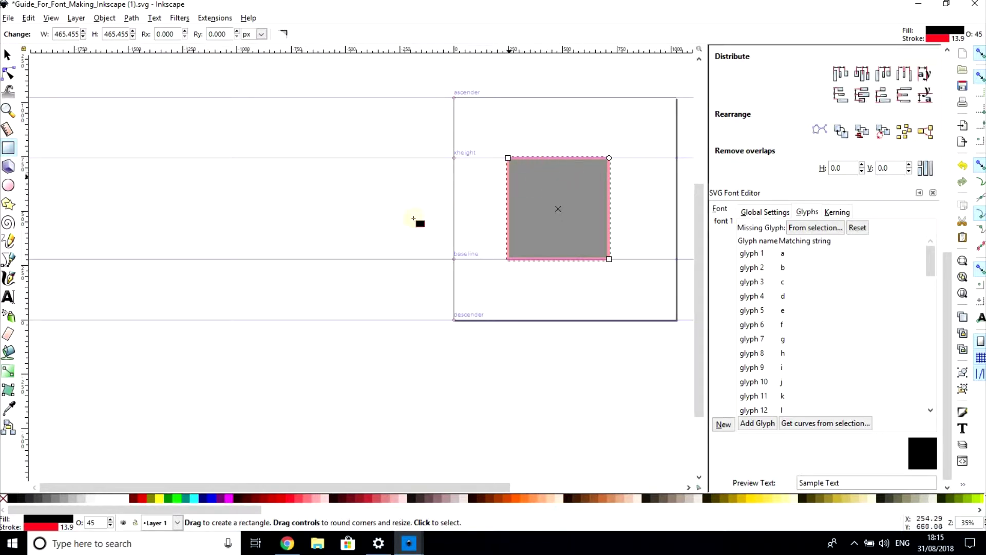
Step: Remove the square's stroke and stretch a duplicate of it upward from the xheight guide to the ascender guide
{"action": "right_click", "coordinate": [4, 498]}
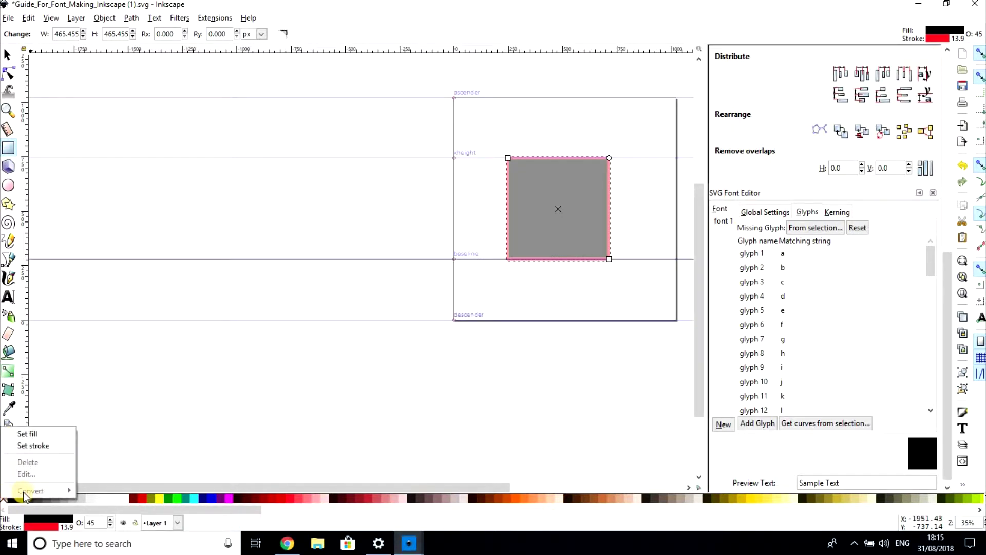
{"action": "left_click", "coordinate": [34, 445]}
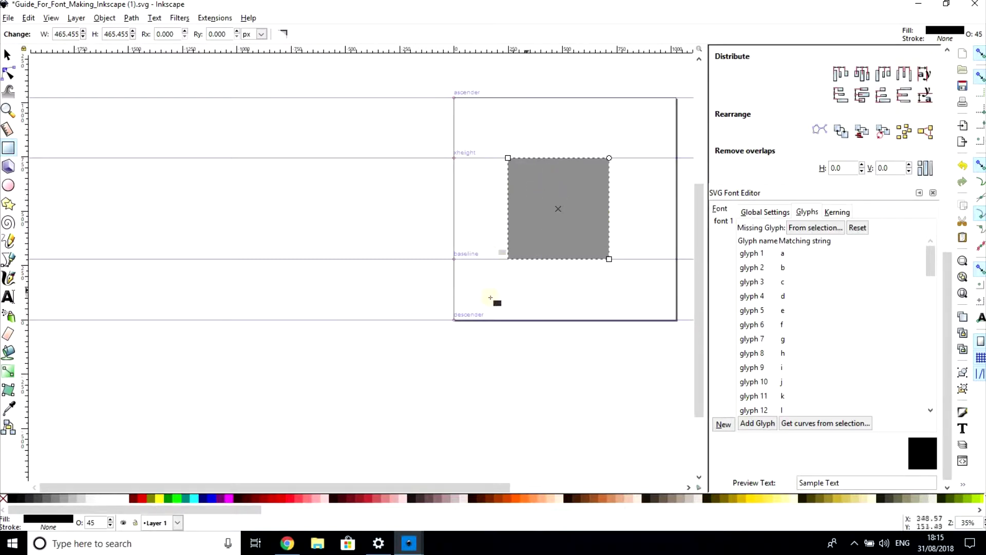
{"action": "left_click", "coordinate": [7, 54]}
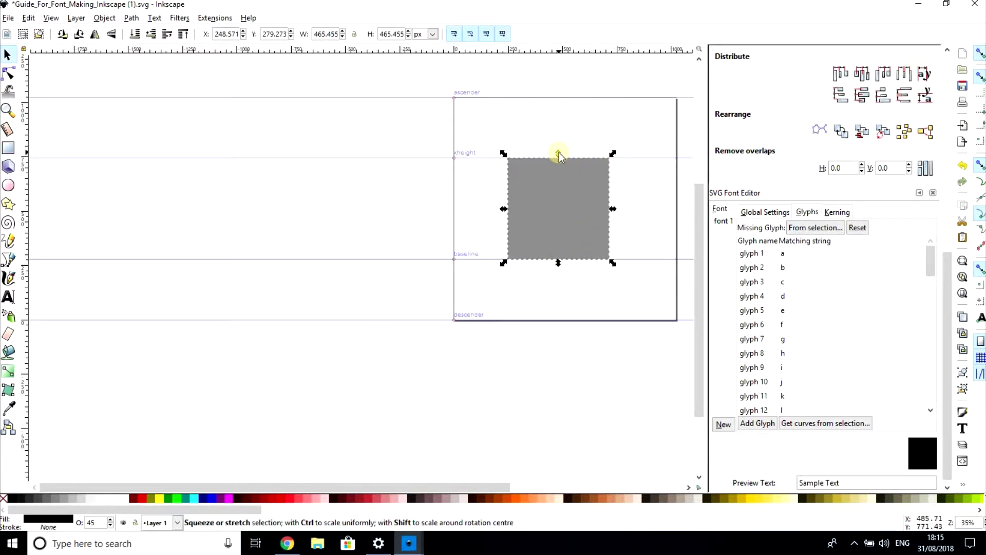
{"action": "left_click_drag", "start_coordinate": [559, 153], "coordinate": [553, 95]}
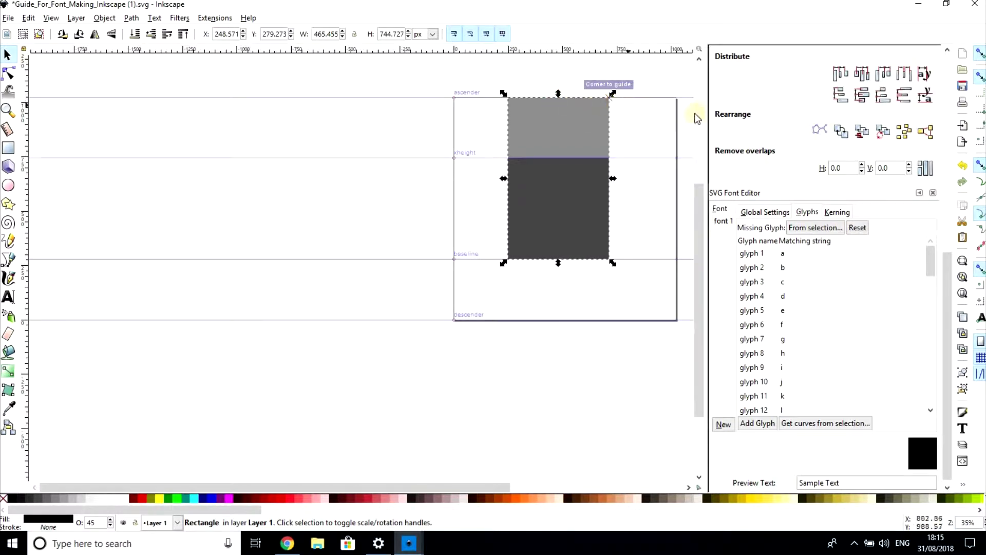
Step: Move the tall rectangle and the square below the page, snapping the square to the rectangle's lower left corner
{"action": "left_click", "coordinate": [557, 133]}
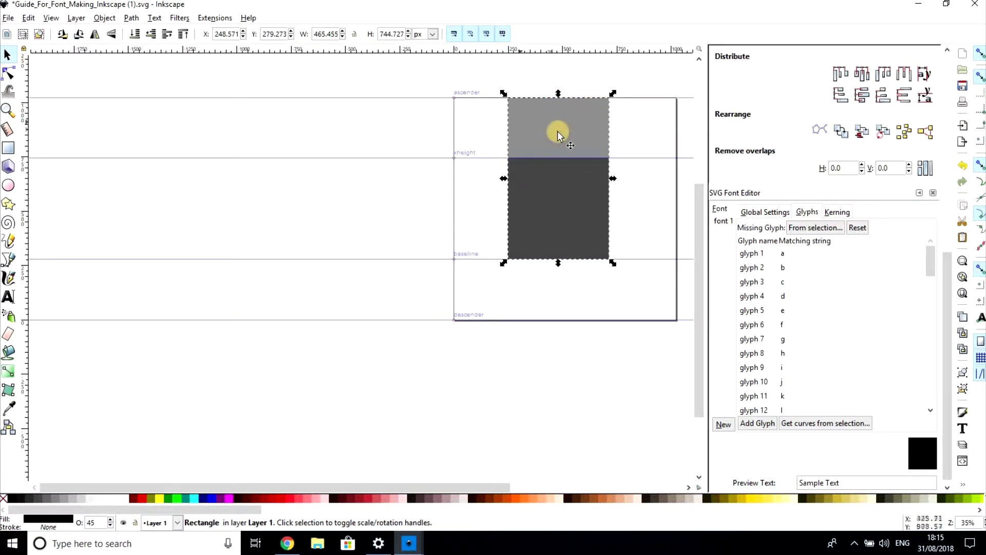
{"action": "left_click_drag", "start_coordinate": [557, 133], "coordinate": [347, 379]}
{"action": "scroll", "coordinate": [442, 381], "scroll_direction": "down", "scroll_amount": 4}
{"action": "left_click_drag", "start_coordinate": [535, 229], "coordinate": [442, 366]}
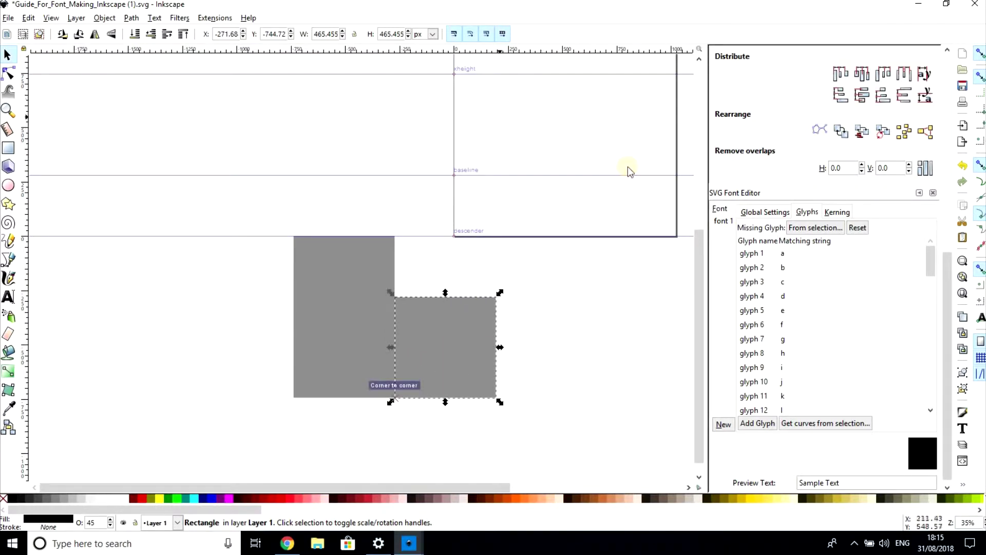
{"action": "mouse_move", "coordinate": [442, 314]}
{"action": "left_mouse_down"}
{"action": "mouse_move", "coordinate": [434, 318]}
{"action": "mouse_move", "coordinate": [453, 314]}
{"action": "mouse_move", "coordinate": [442, 315]}
{"action": "left_mouse_up"}
{"action": "left_click", "coordinate": [445, 402]}
{"action": "left_click_drag", "start_coordinate": [359, 348], "coordinate": [245, 356]}
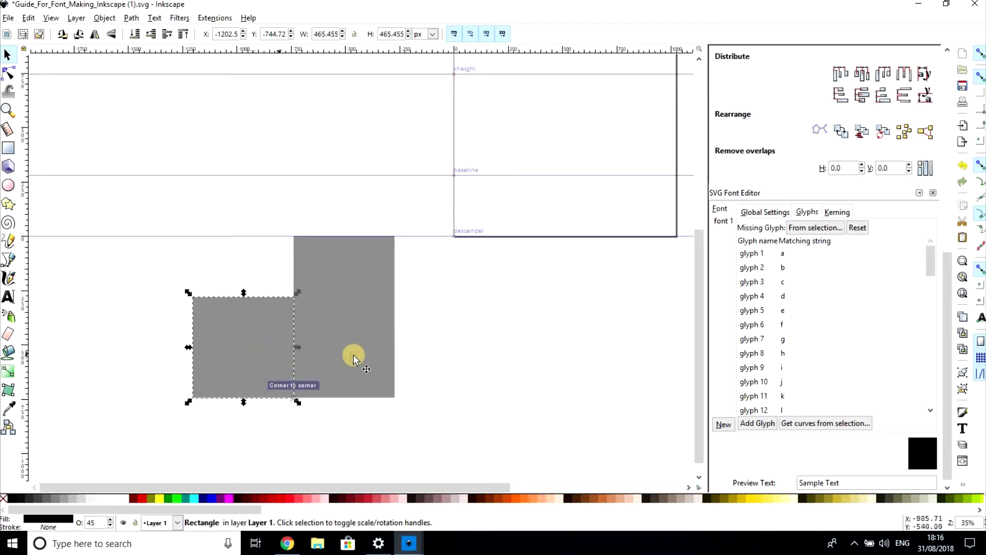
Step: Draw a circle with a radius of about 233 px that fills the small square from corner to corner
{"action": "left_click", "coordinate": [269, 334]}
{"action": "key", "text": "e"}
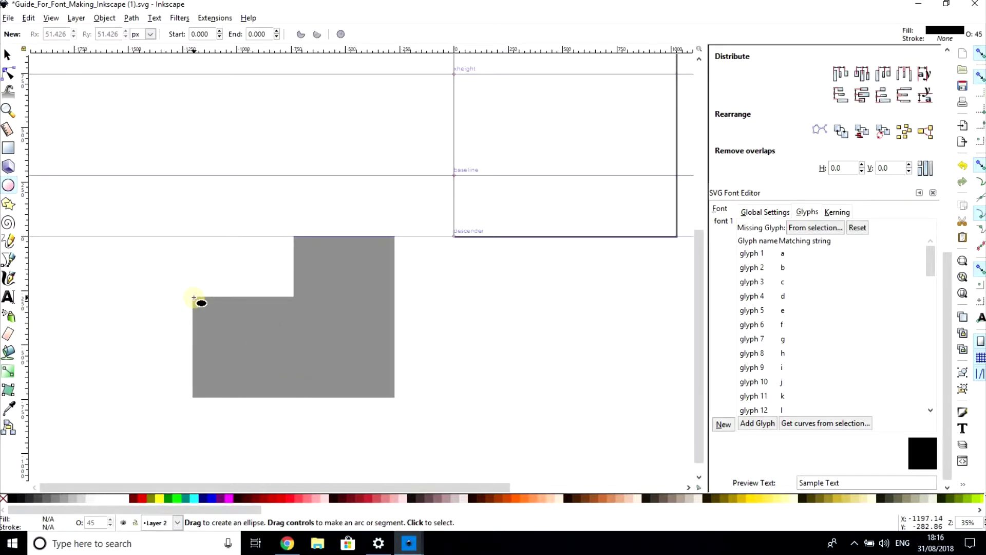
{"action": "key", "text": "ctrl"}
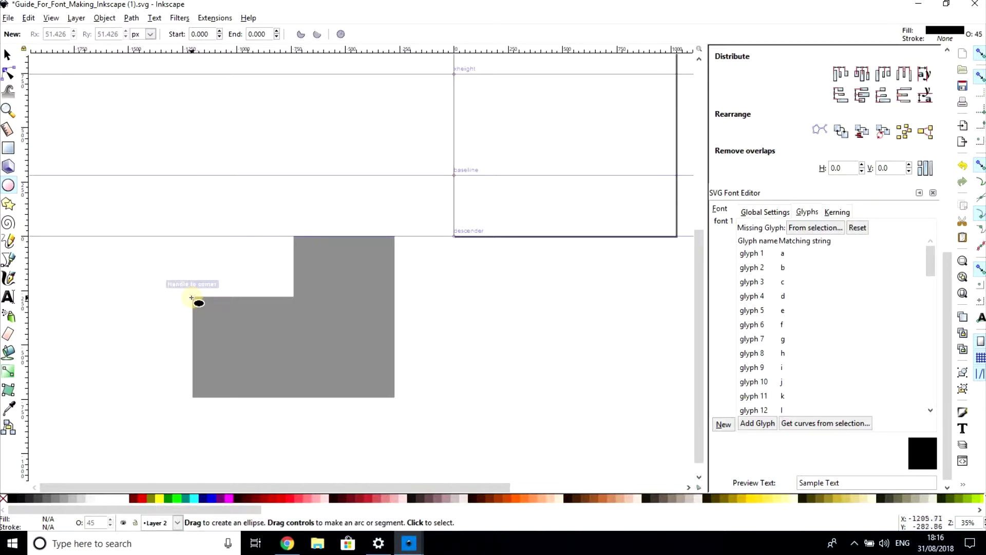
{"action": "key", "text": "ctrl"}
{"action": "left_click_drag", "start_coordinate": [192, 297], "coordinate": [292, 397]}
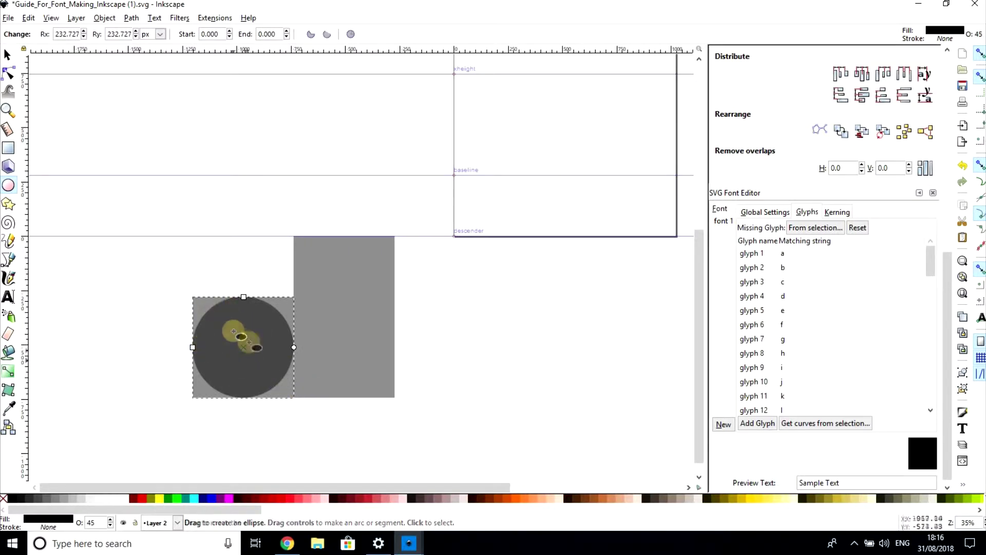
Step: Remove the circle's fill and give it a black stroke
{"action": "left_click", "coordinate": [5, 501]}
{"action": "right_click", "coordinate": [6, 501]}
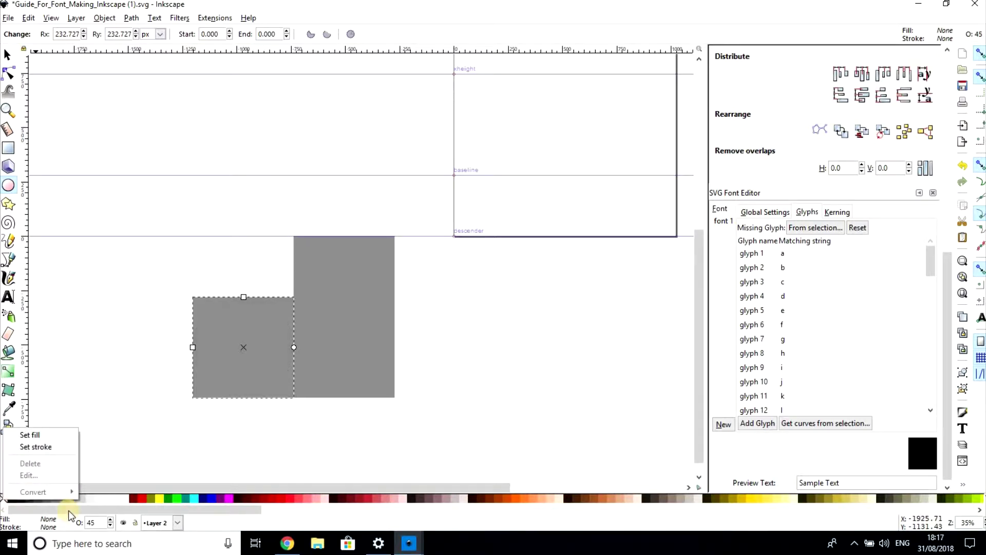
{"action": "left_click", "coordinate": [70, 513]}
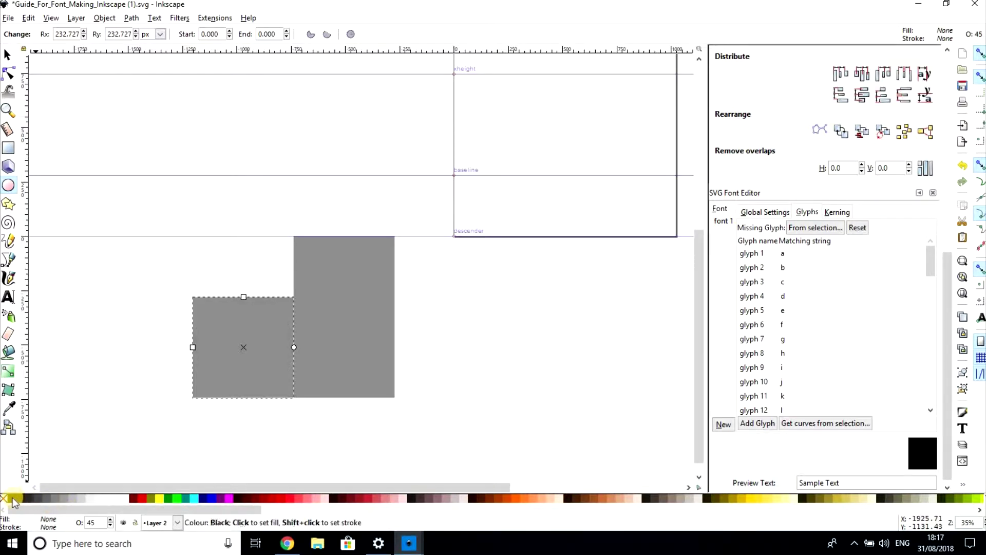
{"action": "right_click", "coordinate": [13, 500]}
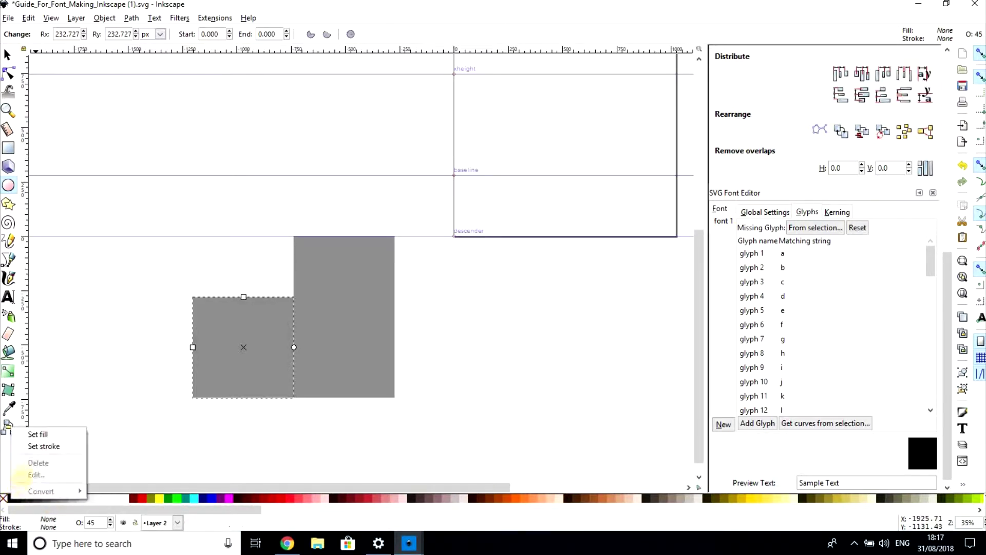
{"action": "left_click", "coordinate": [41, 445]}
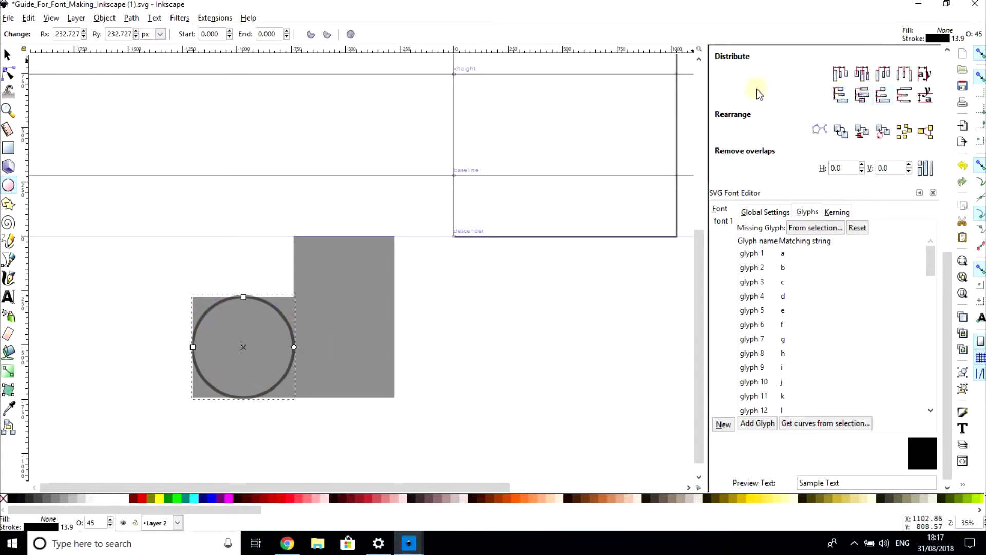
Step: Set the circle's stroke width to 100 px
{"action": "left_click", "coordinate": [104, 17]}
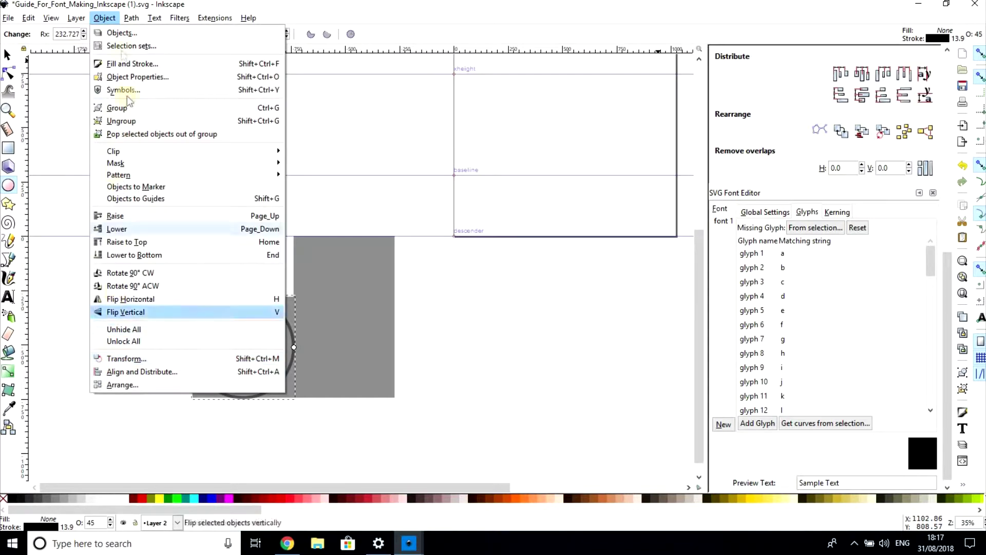
{"action": "left_click", "coordinate": [119, 66]}
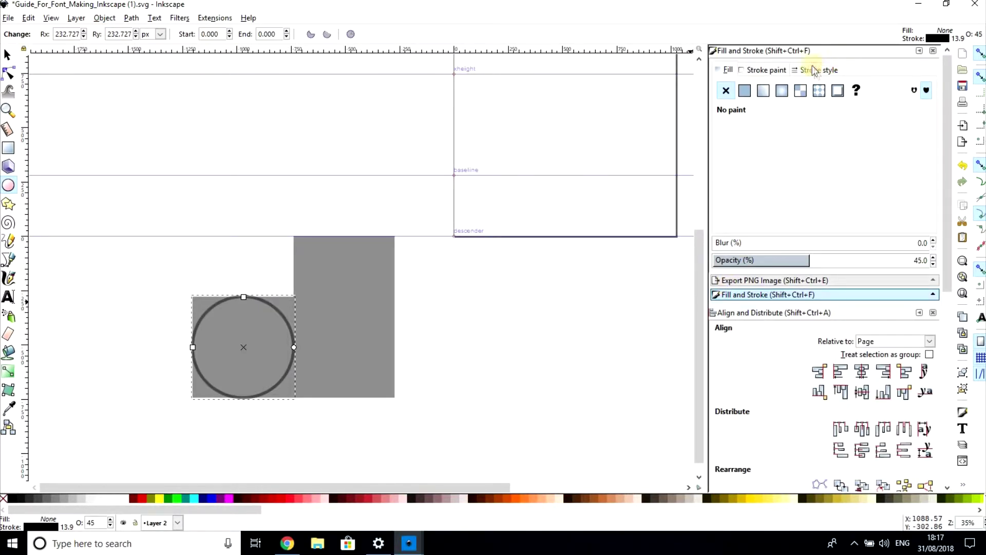
{"action": "left_click", "coordinate": [817, 71]}
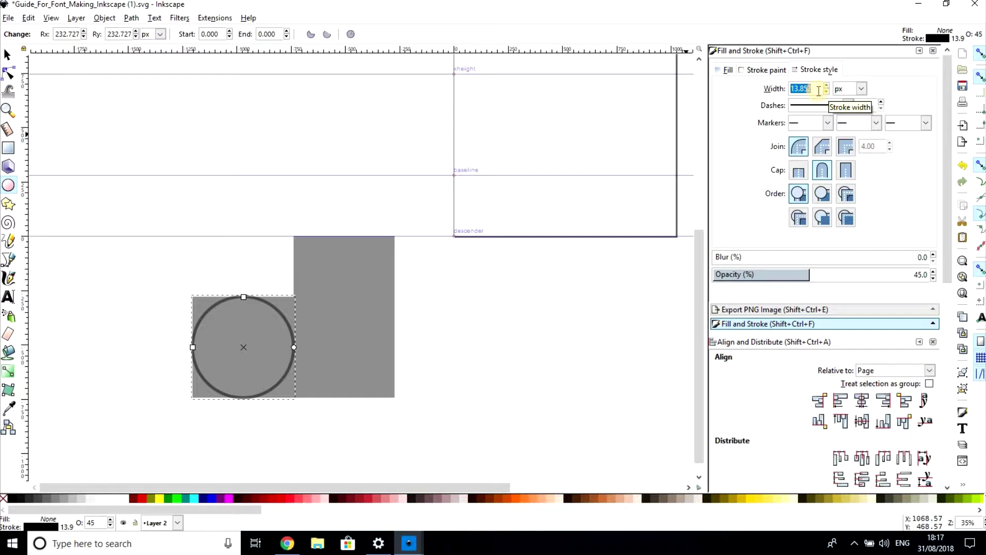
{"action": "key", "text": "BackSpace"}
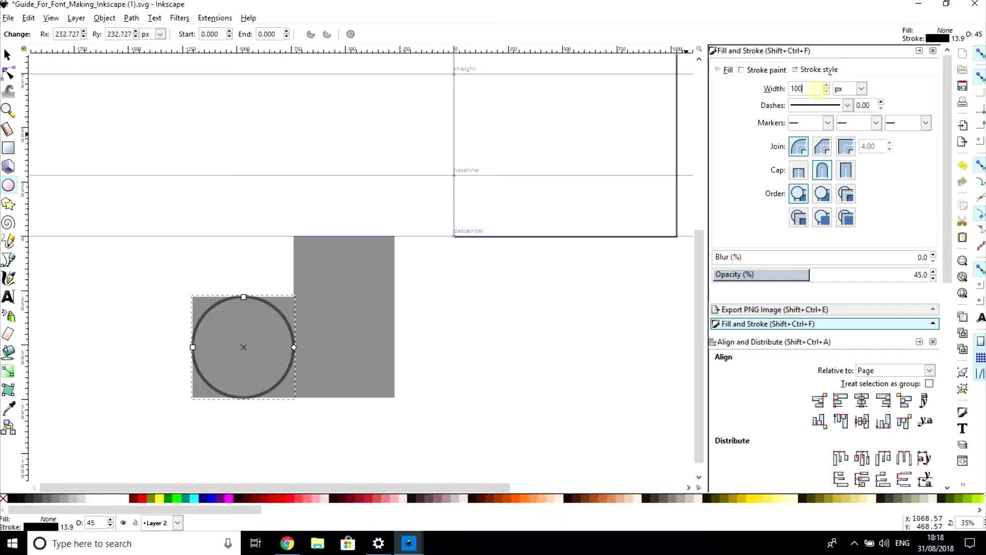
{"action": "key", "text": "Return"}
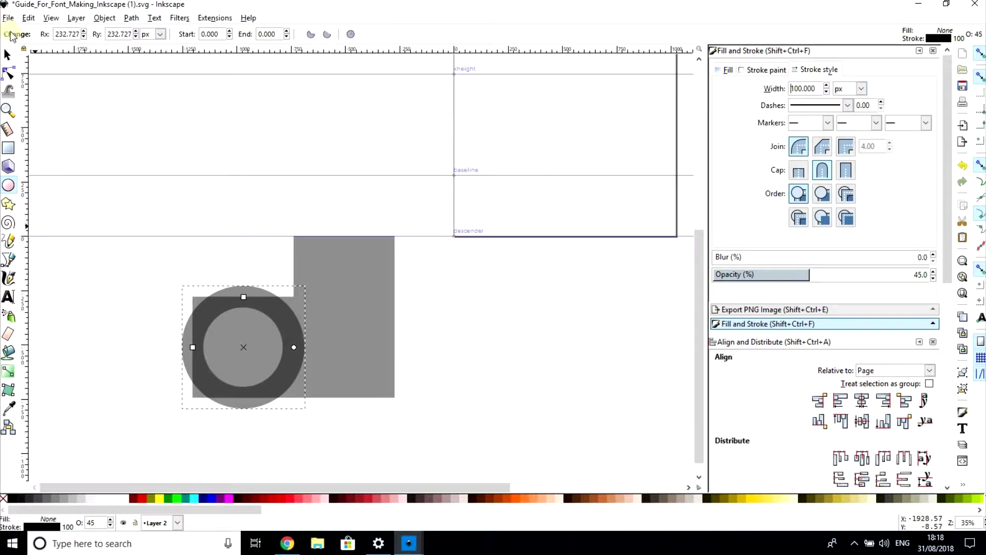
Step: Scale the ring proportionally to about 460 px wide so that its outer edge fits inside the square
{"action": "left_click", "coordinate": [7, 54]}
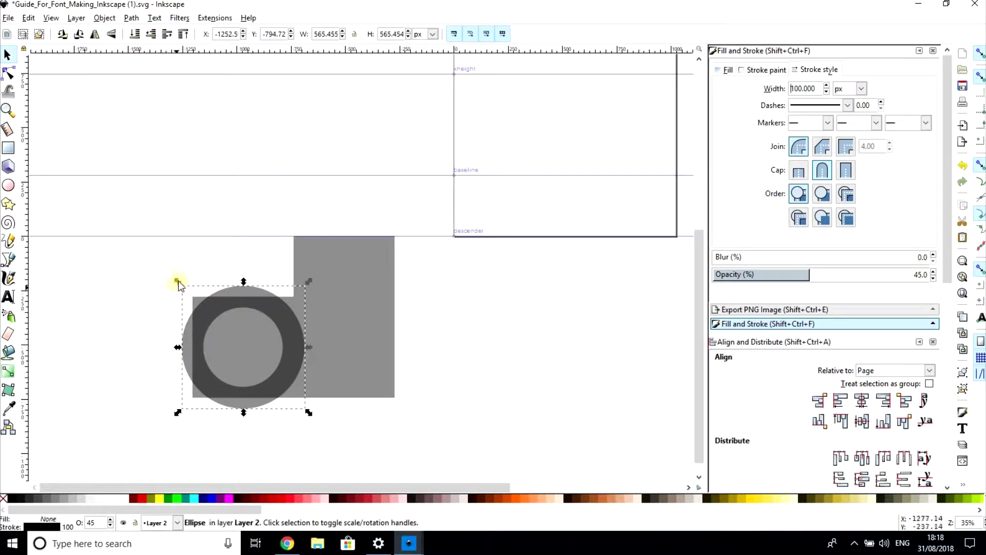
{"action": "left_click_drag", "start_coordinate": [177, 282], "coordinate": [192, 296]}
{"action": "left_click_drag", "start_coordinate": [190, 294], "coordinate": [187, 292]}
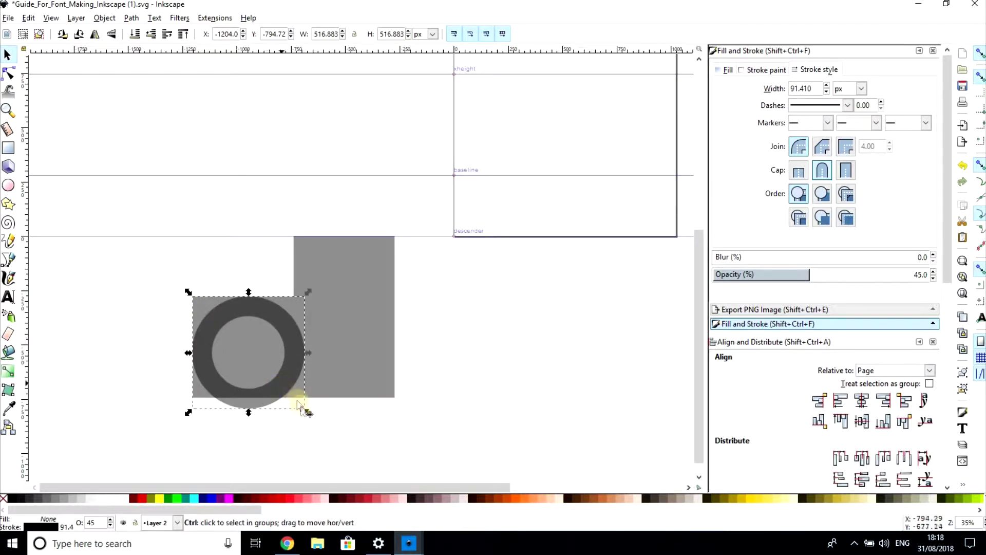
{"action": "left_click_drag", "start_coordinate": [308, 413], "coordinate": [305, 401]}
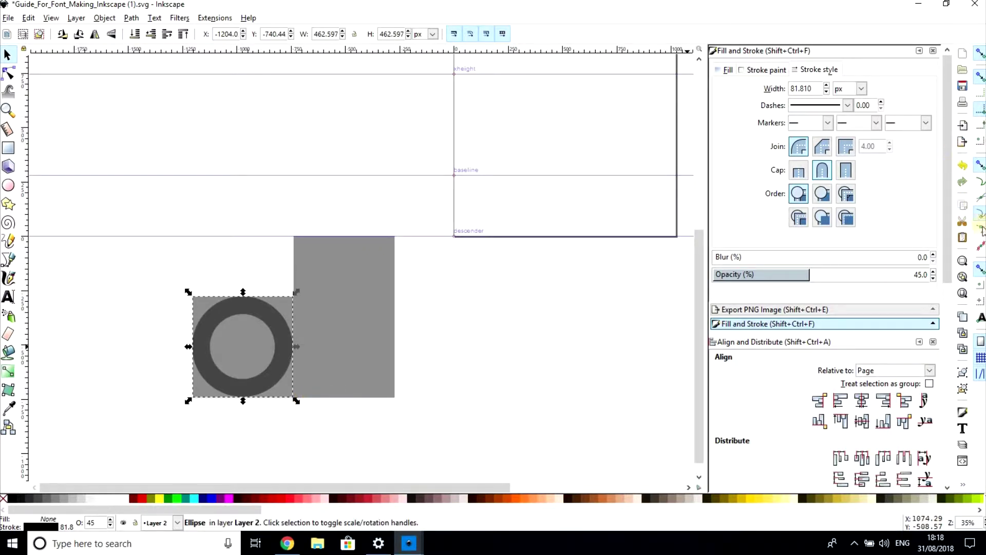
{"action": "left_click_drag", "start_coordinate": [188, 292], "coordinate": [185, 291]}
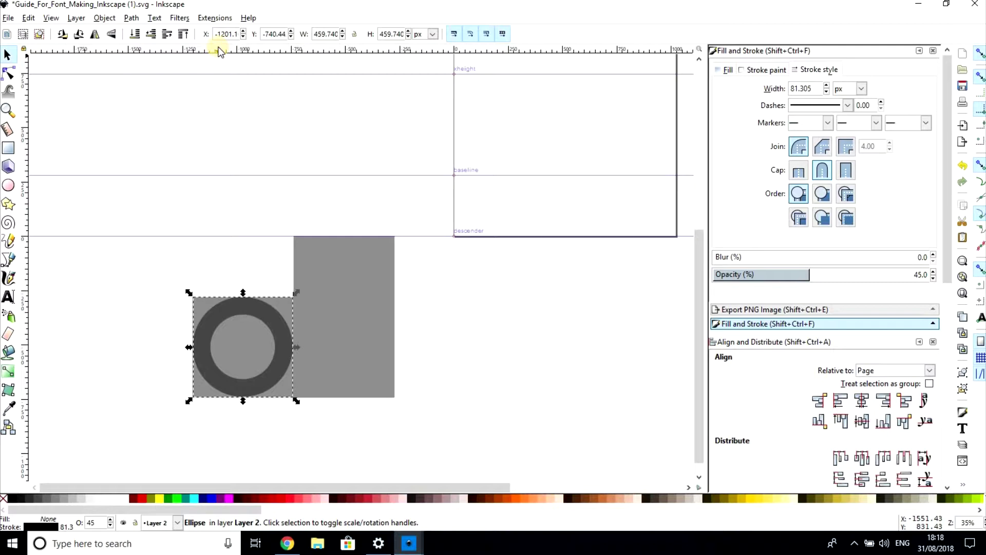
Step: Move the ring aside and place guides along the square's top, left and bottom edges
{"action": "left_click_drag", "start_coordinate": [227, 310], "coordinate": [466, 273]}
{"action": "scroll", "coordinate": [550, 319], "scroll_direction": "down", "scroll_amount": 2}
{"action": "left_click_drag", "start_coordinate": [172, 51], "coordinate": [192, 260]}
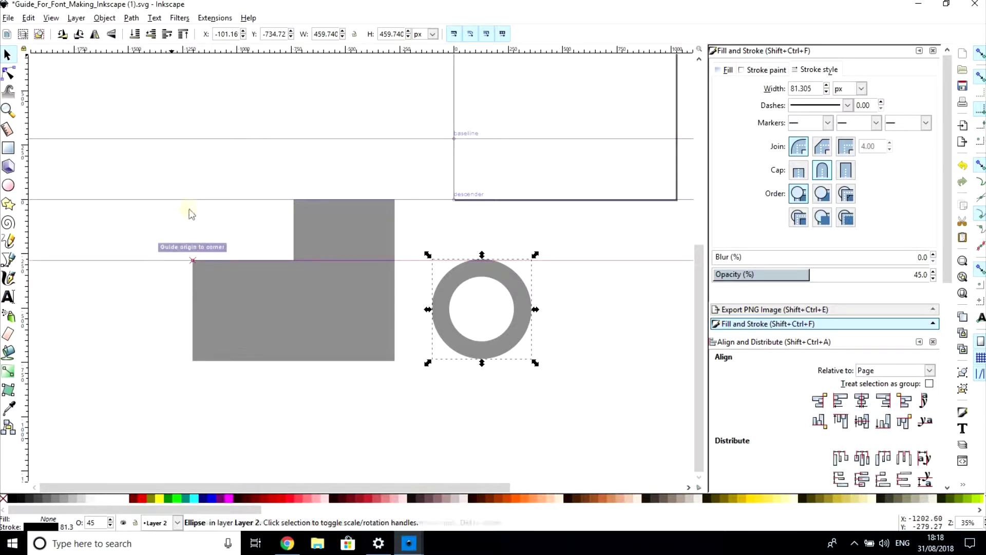
{"action": "mouse_move", "coordinate": [25, 355]}
{"action": "left_mouse_down"}
{"action": "mouse_move", "coordinate": [187, 374]}
{"action": "mouse_move", "coordinate": [193, 359]}
{"action": "left_mouse_up"}
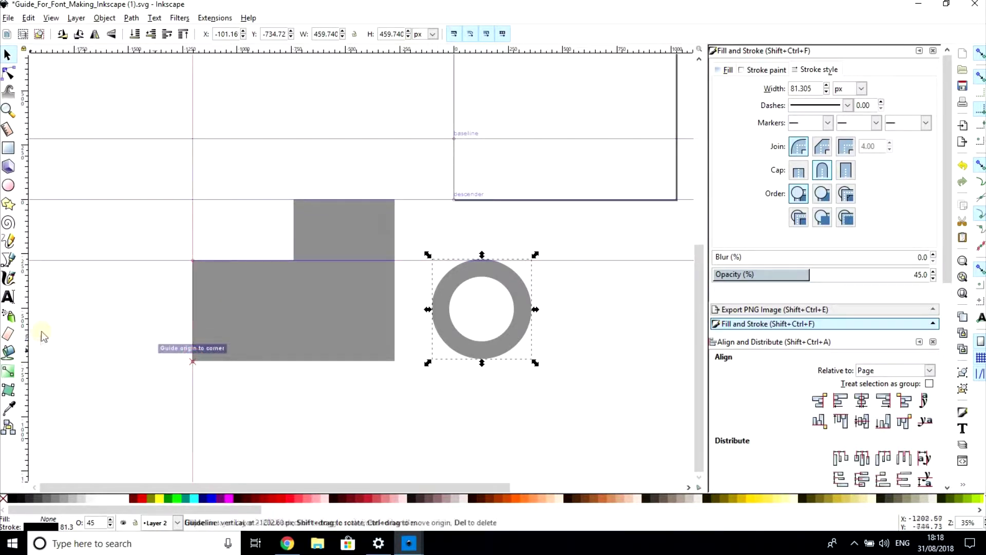
{"action": "left_click_drag", "start_coordinate": [312, 48], "coordinate": [284, 355]}
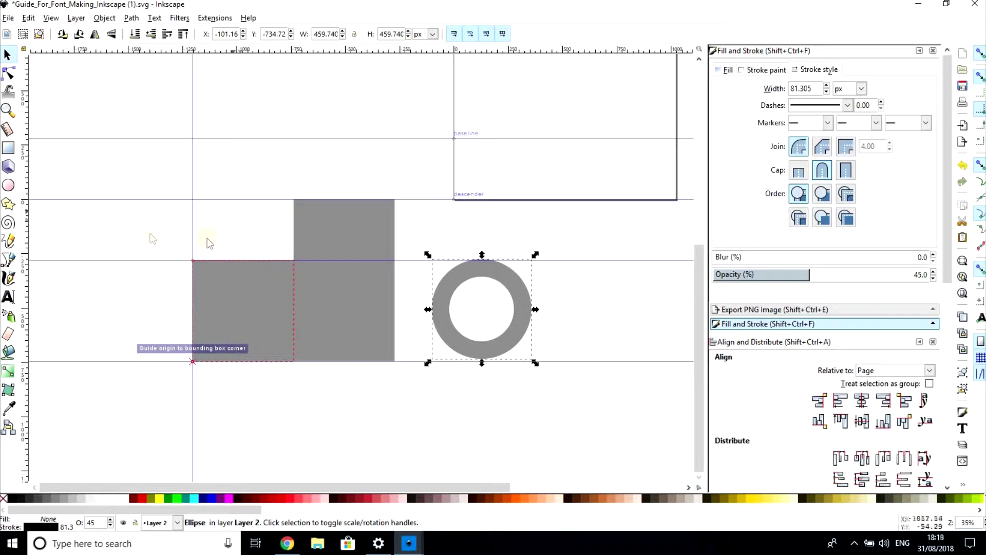
Step: Move the ring back over the square, aligned to the new guides, and select its stroke width value
{"action": "left_click_drag", "start_coordinate": [453, 284], "coordinate": [209, 283]}
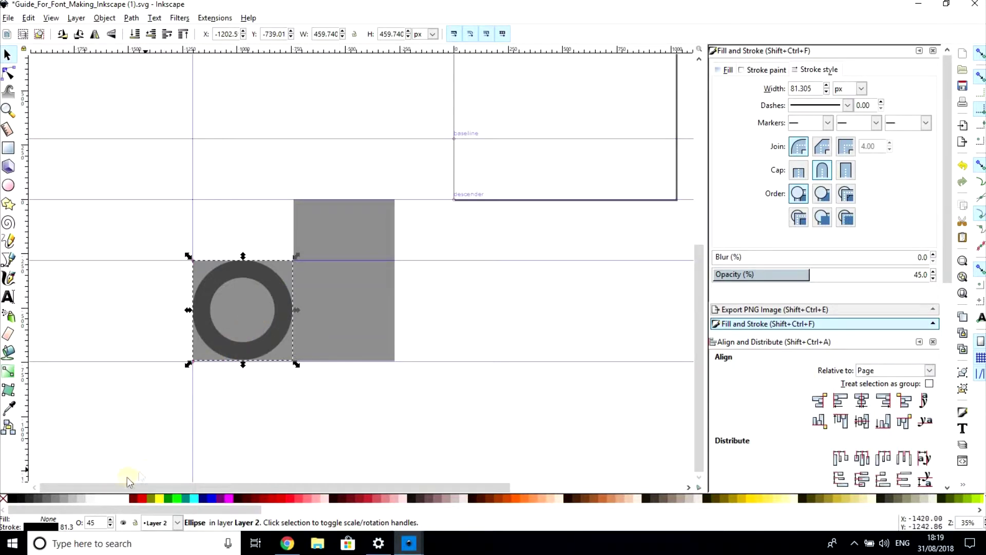
{"action": "left_click", "coordinate": [96, 523]}
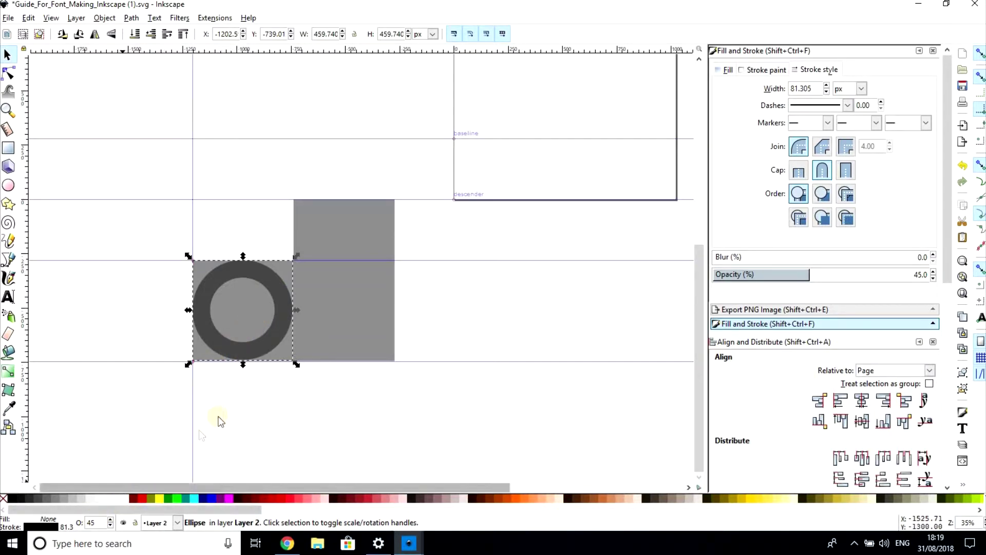
{"action": "left_click", "coordinate": [103, 521]}
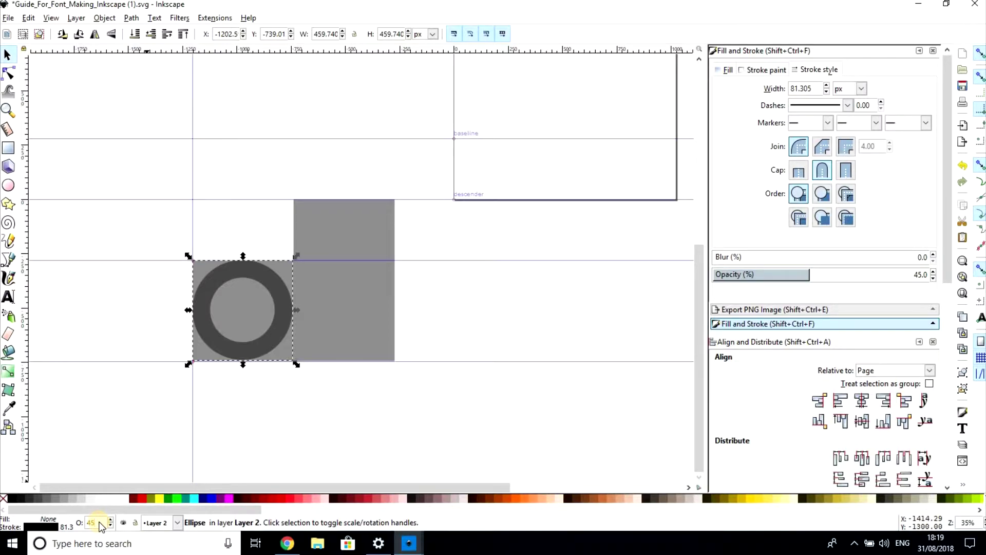
{"action": "left_click", "coordinate": [269, 324]}
{"action": "left_click", "coordinate": [796, 89]}
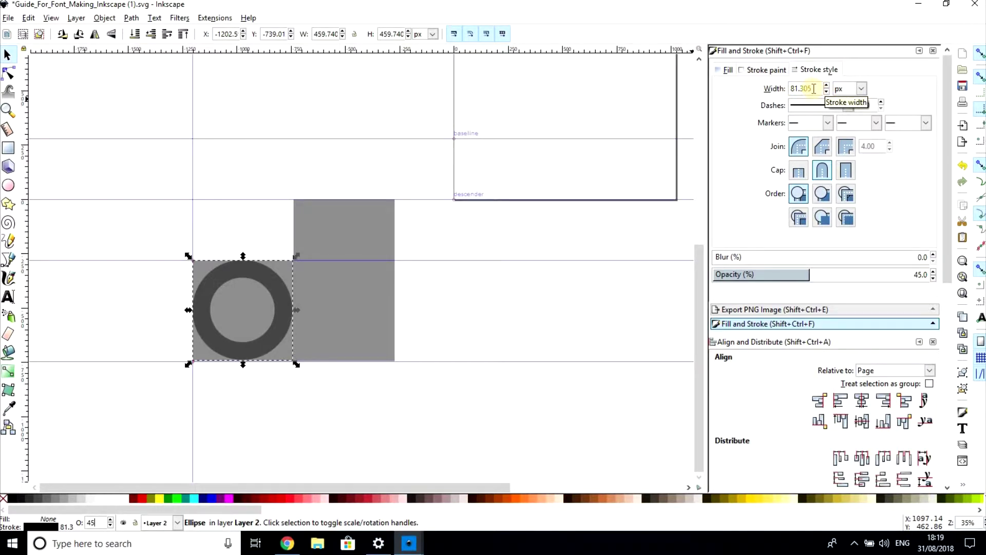
{"action": "double_click", "coordinate": [809, 88]}
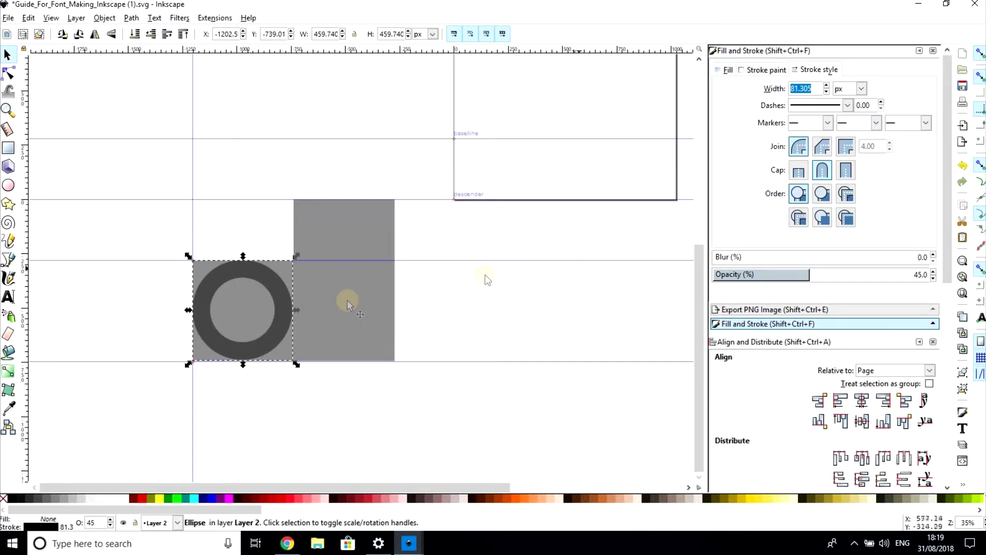
Step: Draw a straight vertical line about 465 px long down the square's right edge, from its top corner to its bottom corner
{"action": "key", "text": "r"}
{"action": "key", "text": "b"}
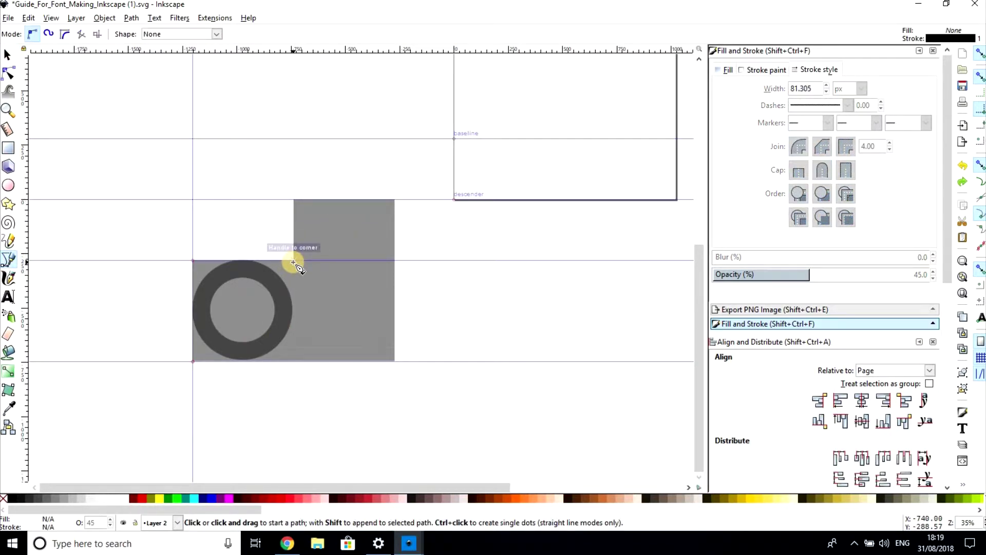
{"action": "left_click", "coordinate": [293, 261]}
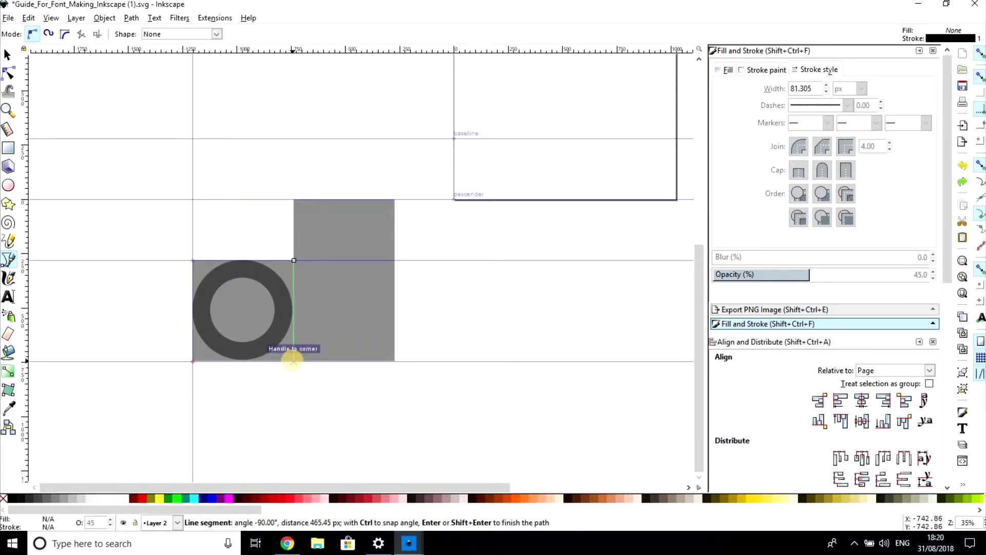
{"action": "double_click", "coordinate": [292, 361]}
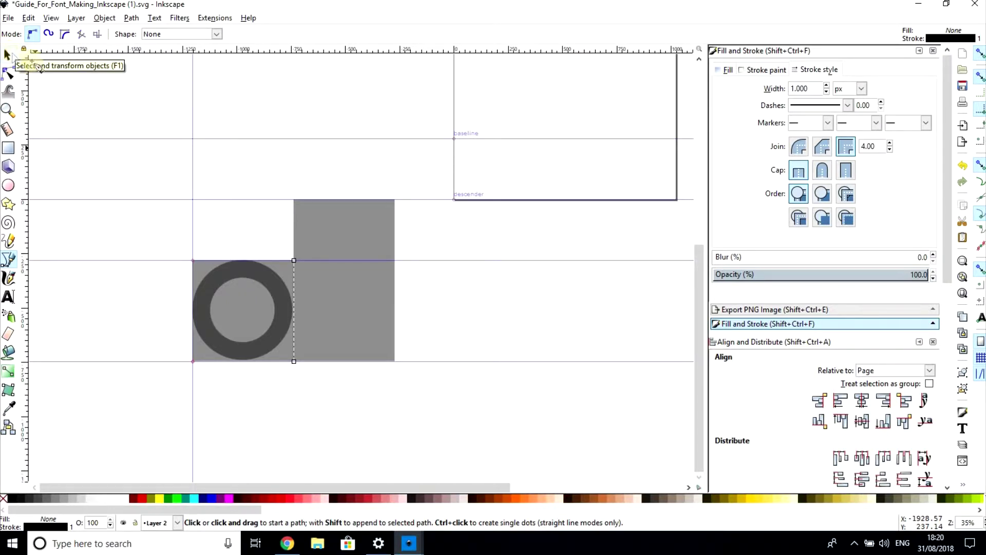
Step: Set the vertical line's stroke width to 81.305 px to match the ring
{"action": "left_click", "coordinate": [764, 70]}
{"action": "left_click", "coordinate": [810, 69]}
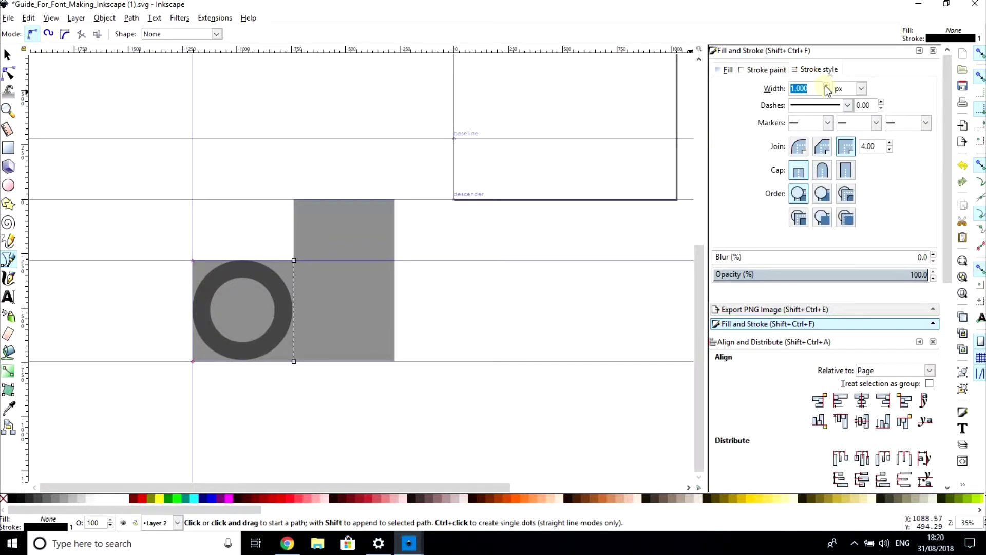
{"action": "left_click", "coordinate": [734, 86]}
{"action": "key", "text": "Return"}
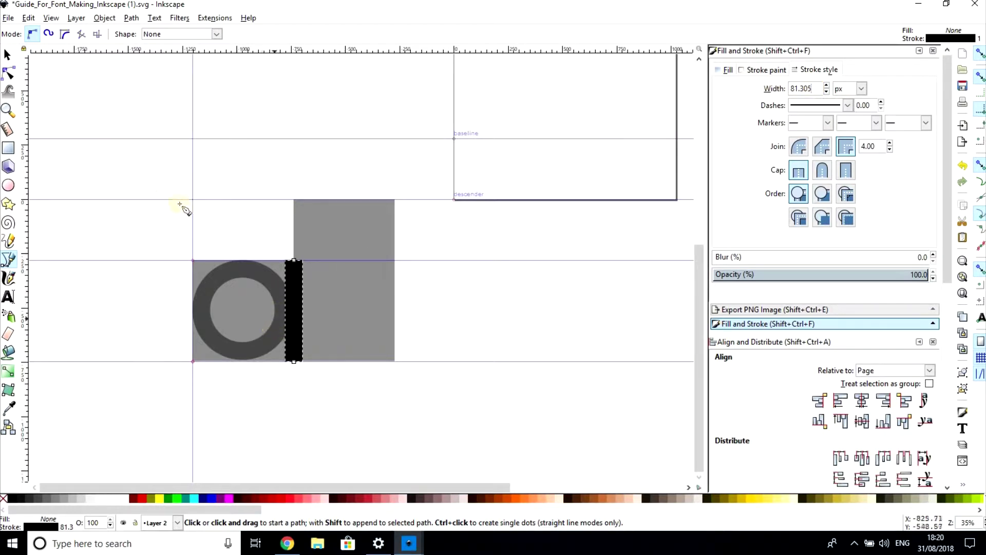
Step: Move the tall rectangle away from the square and align the thick stem inside the square, flush with its right edge
{"action": "left_click", "coordinate": [7, 53]}
{"action": "left_click_drag", "start_coordinate": [290, 306], "coordinate": [346, 411]}
{"action": "left_click_drag", "start_coordinate": [334, 291], "coordinate": [419, 291]}
{"action": "left_click_drag", "start_coordinate": [344, 434], "coordinate": [283, 330]}
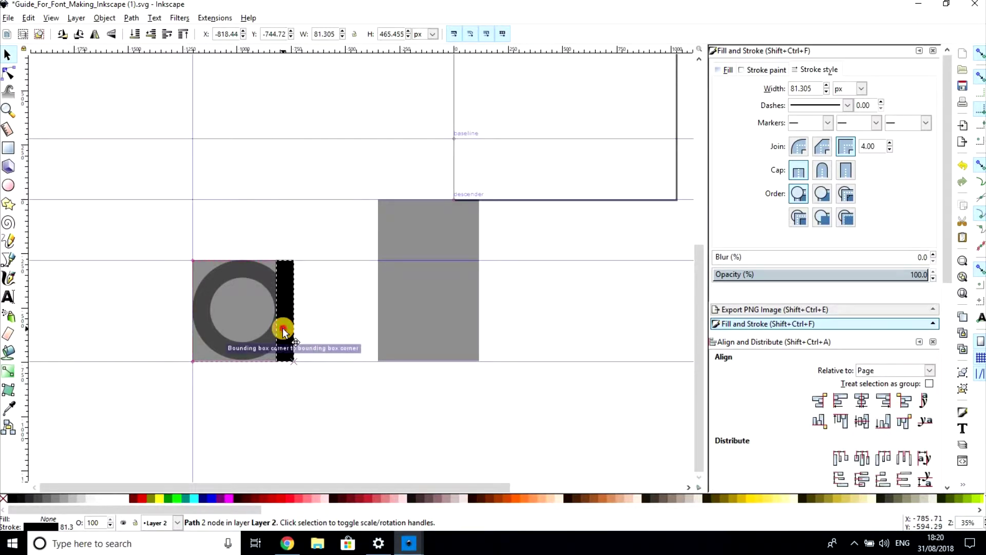
{"action": "left_click_drag", "start_coordinate": [282, 328], "coordinate": [282, 328]}
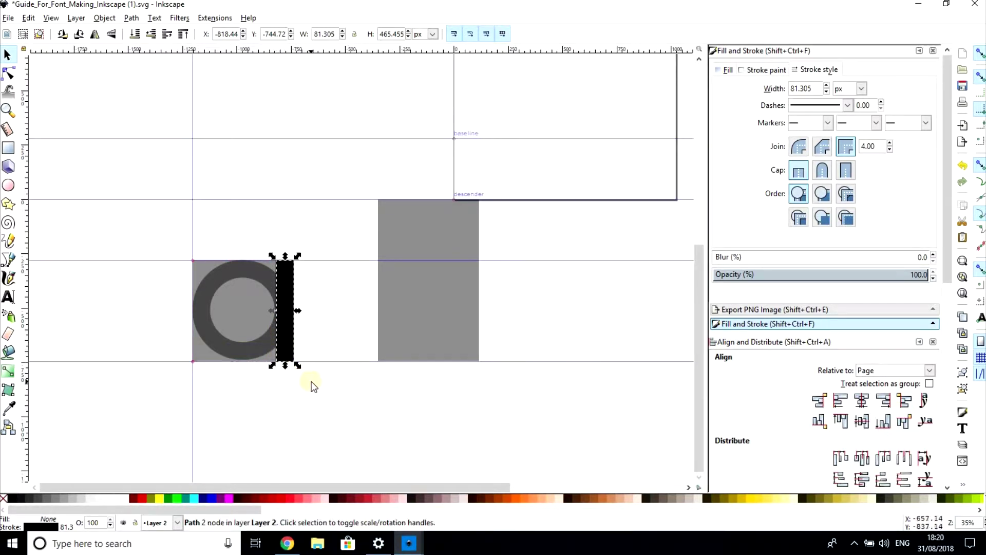
Step: Move the grey square out from behind the ring and stem so it sits beside them on the left of the vertical guide
{"action": "left_click", "coordinate": [213, 275]}
{"action": "left_click", "coordinate": [280, 281]}
{"action": "left_click", "coordinate": [317, 307]}
{"action": "left_click", "coordinate": [287, 295]}
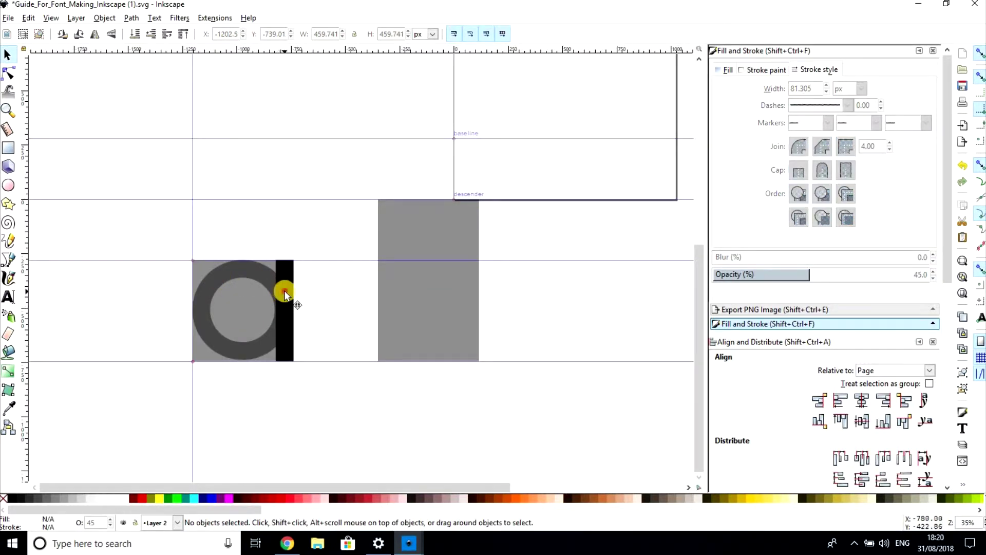
{"action": "left_click", "coordinate": [204, 286]}
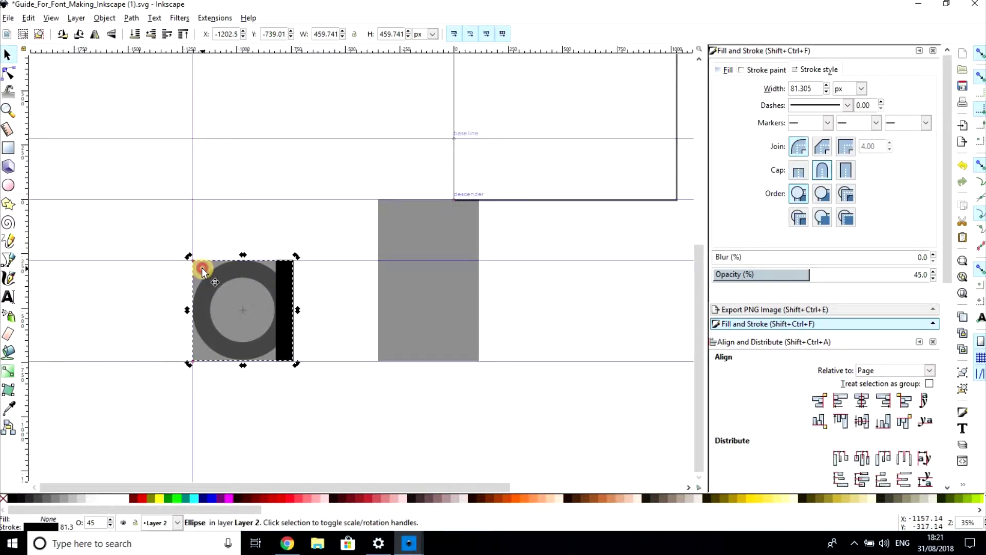
{"action": "left_click", "coordinate": [200, 267]}
{"action": "left_click_drag", "start_coordinate": [200, 267], "coordinate": [98, 266]}
{"action": "left_click", "coordinate": [219, 282]}
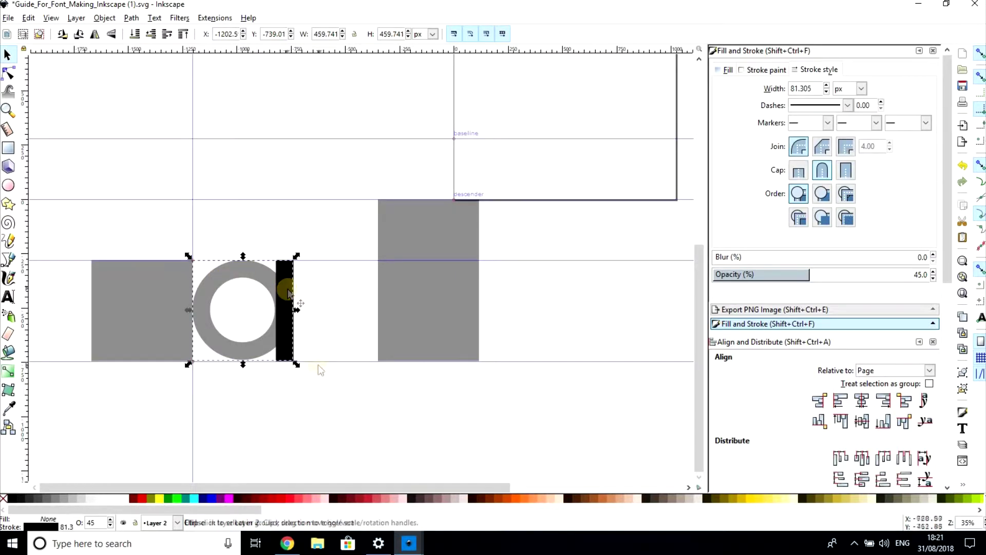
Step: Duplicate the ring and stem together and place the copy to the right of the tall rectangle, aligned to the same horizontal guides
{"action": "left_click_drag", "start_coordinate": [321, 407], "coordinate": [181, 242]}
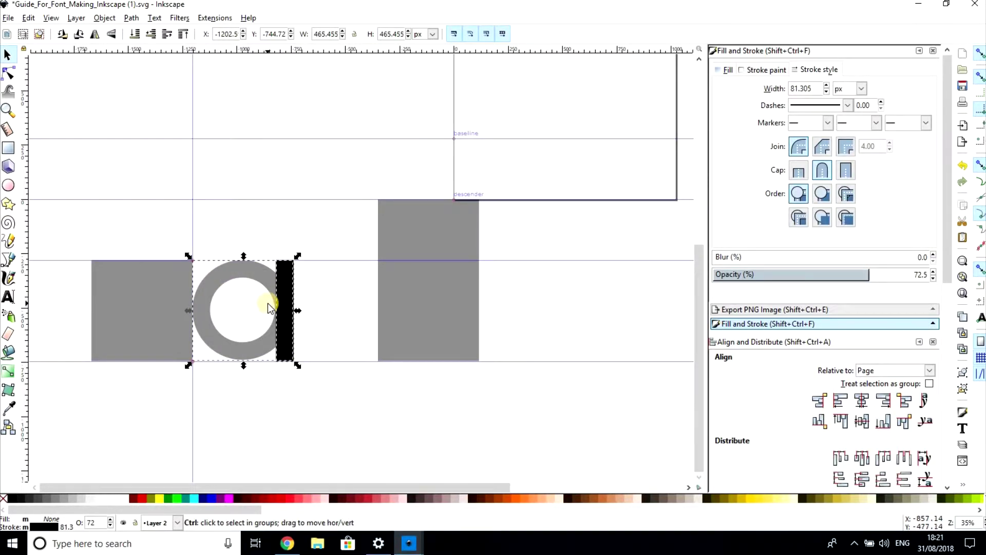
{"action": "key", "text": "ctrl+d"}
{"action": "left_click_drag", "start_coordinate": [265, 341], "coordinate": [567, 335]}
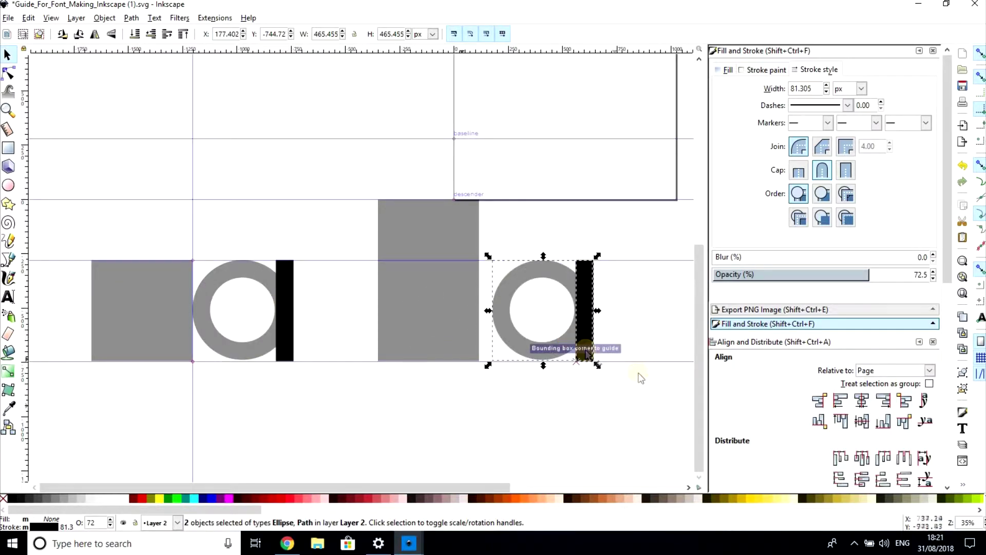
Step: Duplicate the ring of the second ring-and-stem pair several times in place
{"action": "left_click", "coordinate": [265, 339]}
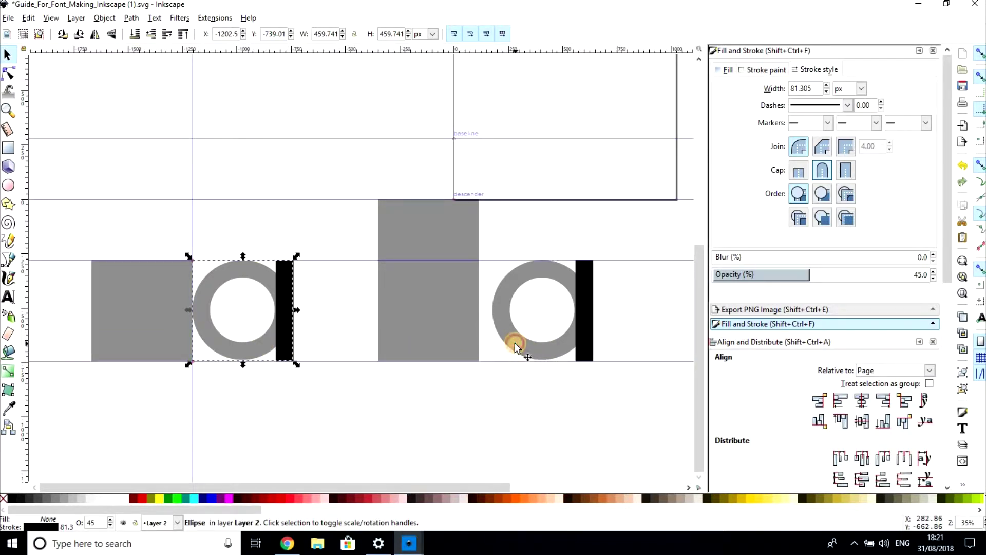
{"action": "left_click", "coordinate": [501, 325]}
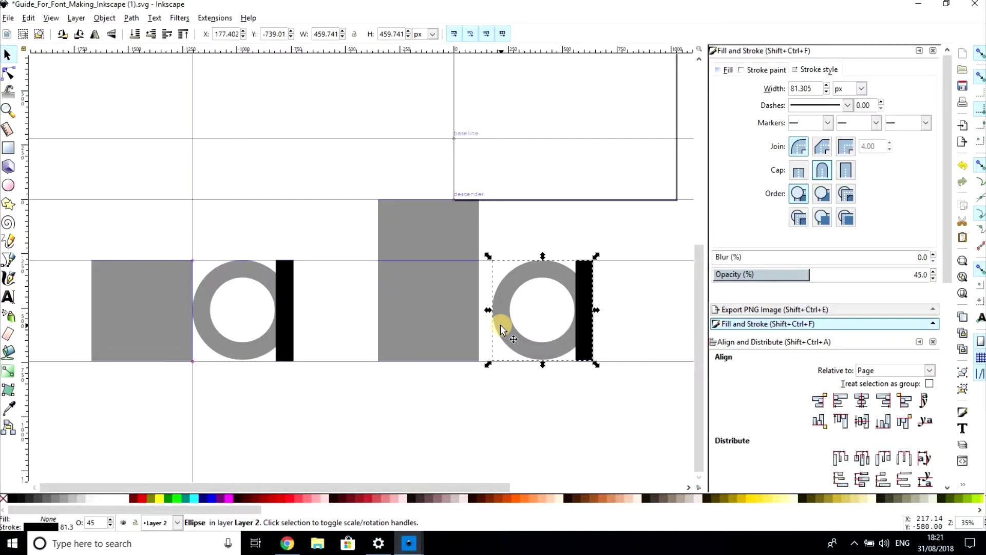
{"action": "key", "text": "ctrl+d"}
{"action": "key", "text": "ctrl+d"}
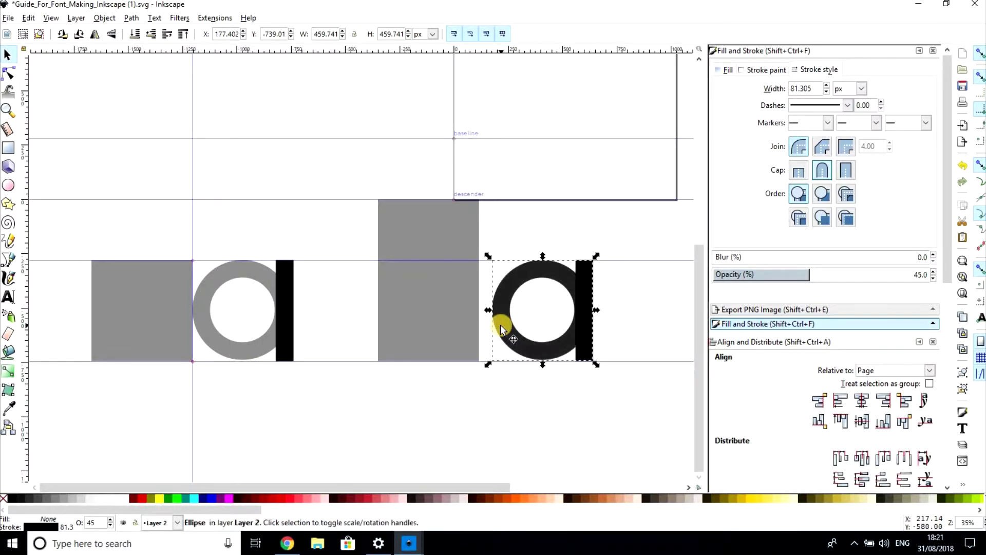
{"action": "key", "text": "ctrl+d"}
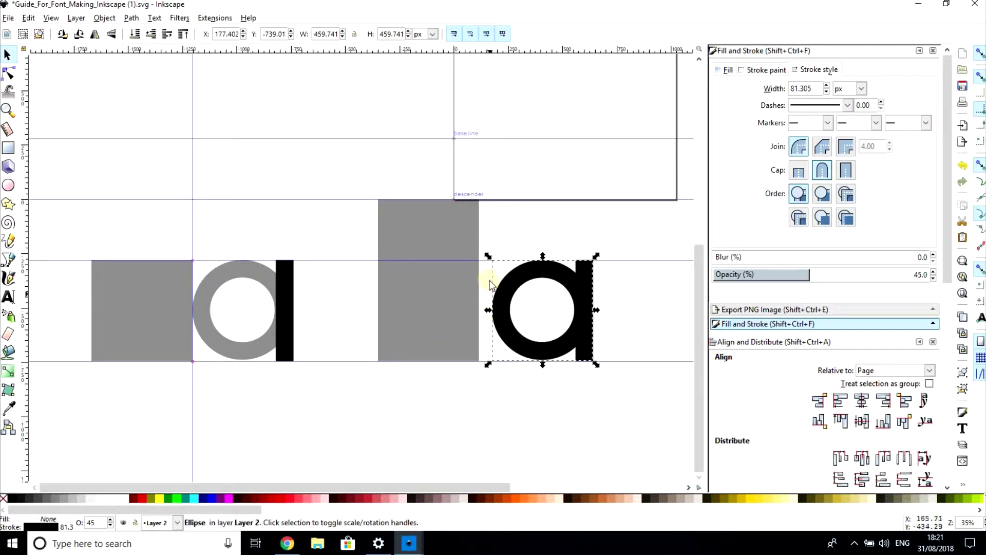
Step: Nudge the tall rectangle slightly left and spread four spare ring copies over the empty area below the letter shapes
{"action": "left_click", "coordinate": [481, 230]}
{"action": "mouse_move", "coordinate": [480, 242]}
{"action": "left_mouse_down"}
{"action": "mouse_move", "coordinate": [556, 362]}
{"action": "mouse_move", "coordinate": [482, 249]}
{"action": "left_mouse_up"}
{"action": "left_click", "coordinate": [517, 278]}
{"action": "left_click_drag", "start_coordinate": [517, 278], "coordinate": [495, 451]}
{"action": "left_click_drag", "start_coordinate": [502, 319], "coordinate": [575, 480]}
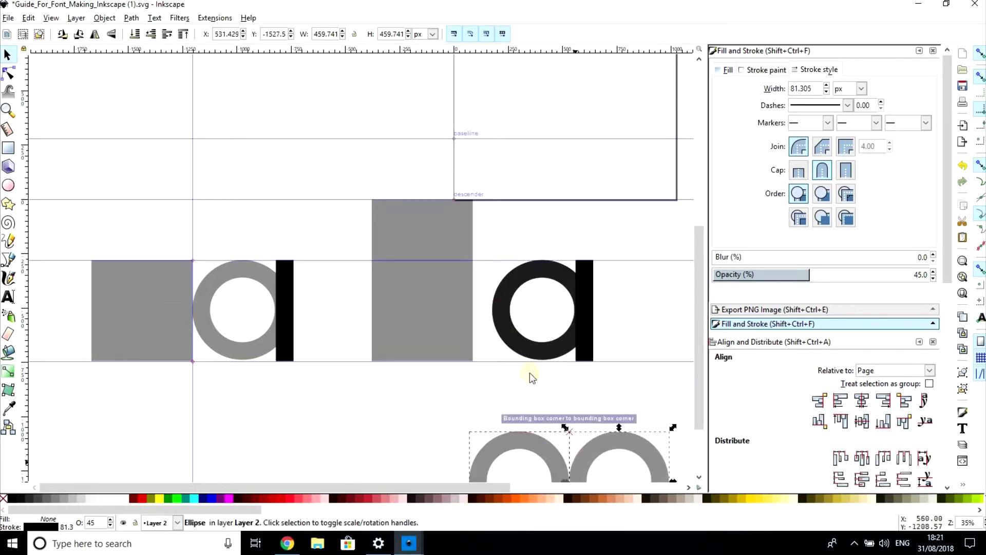
{"action": "left_click_drag", "start_coordinate": [502, 334], "coordinate": [380, 482]}
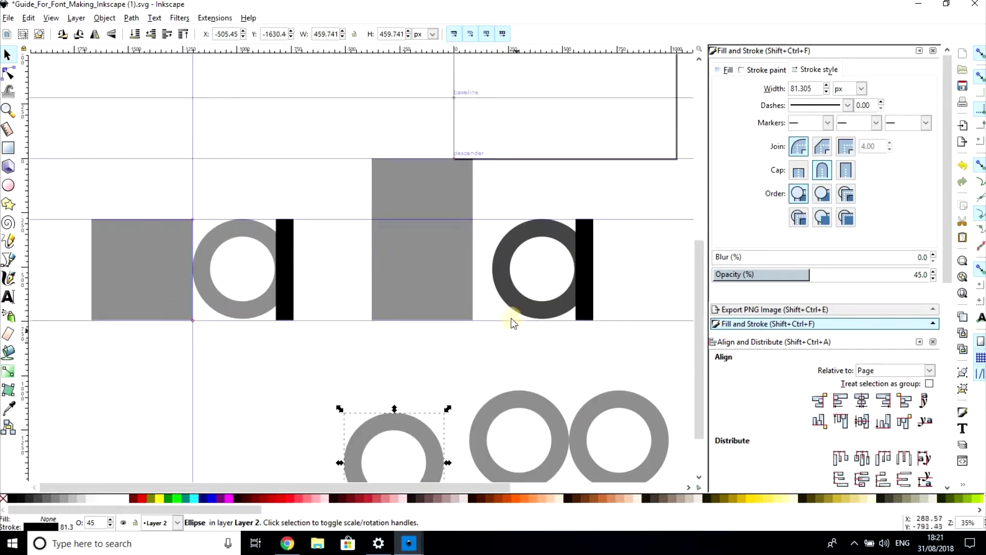
{"action": "left_click_drag", "start_coordinate": [508, 295], "coordinate": [430, 480]}
{"action": "mouse_move", "coordinate": [512, 287]}
{"action": "left_mouse_down"}
{"action": "mouse_move", "coordinate": [493, 400]}
{"action": "mouse_move", "coordinate": [493, 286]}
{"action": "left_mouse_up"}
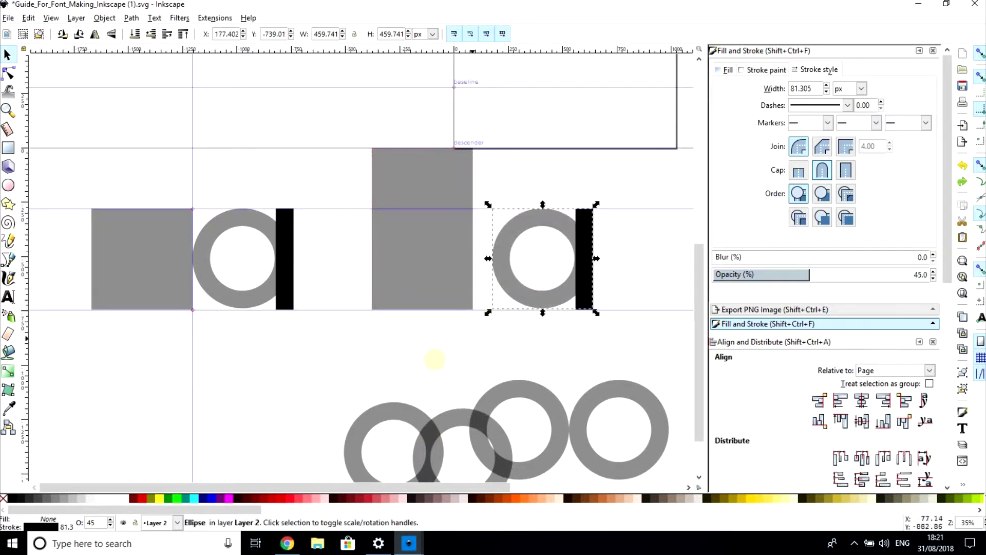
{"action": "left_click", "coordinate": [434, 359]}
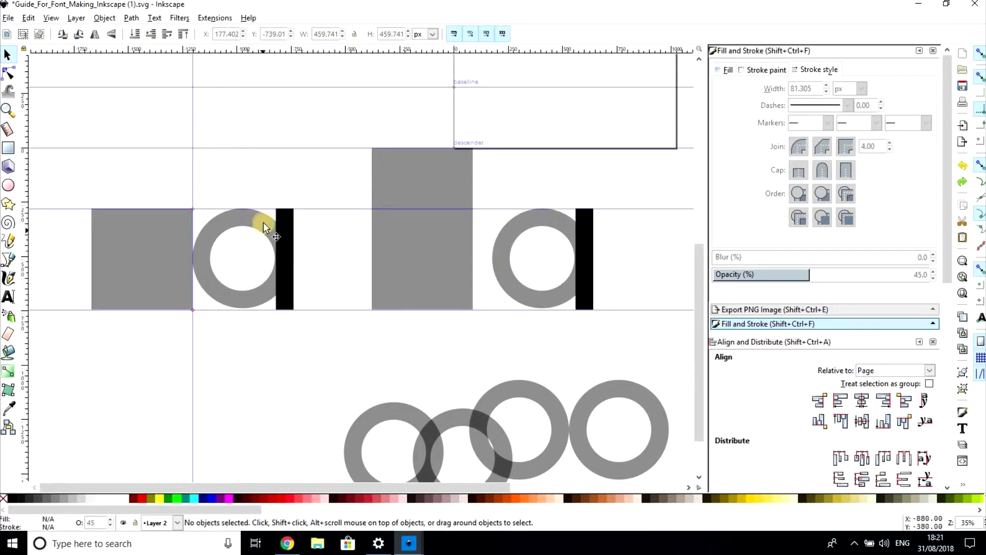
Step: Examine the first ring's editing handles with the Node tool
{"action": "left_click", "coordinate": [263, 221]}
{"action": "left_click", "coordinate": [312, 293]}
{"action": "left_click", "coordinate": [267, 229]}
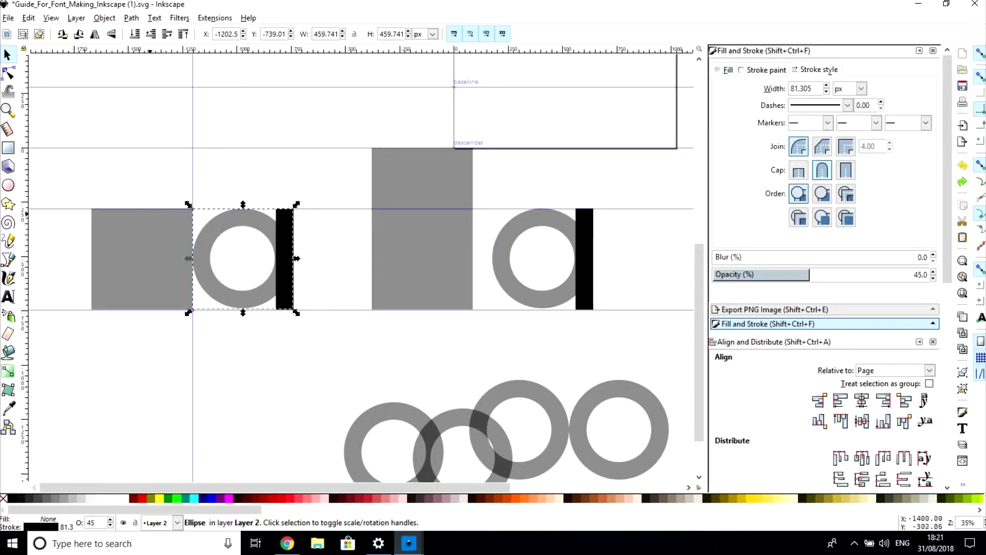
{"action": "left_click", "coordinate": [8, 75]}
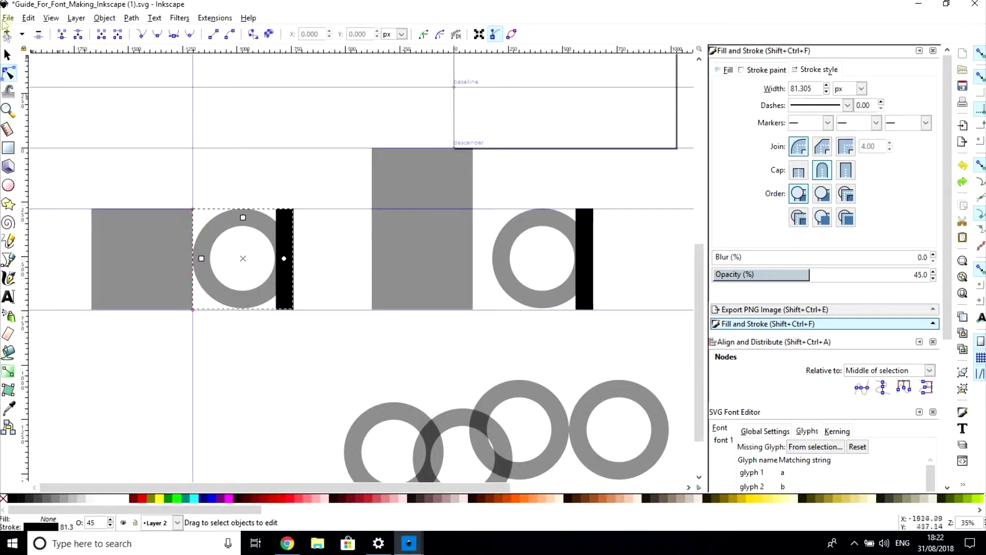
{"action": "left_click", "coordinate": [9, 55]}
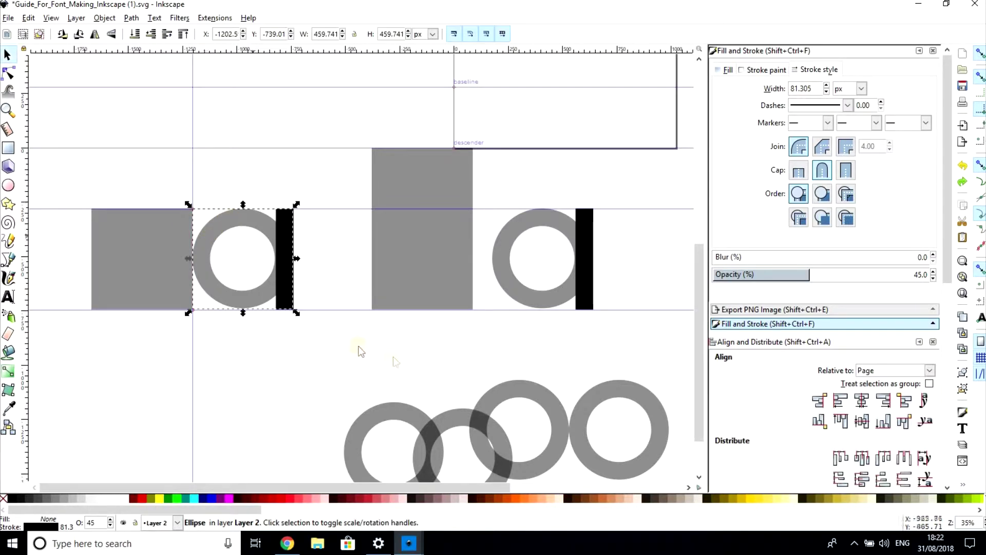
Step: Convert the strokes of the first ring and its stem to paths
{"action": "left_click_drag", "start_coordinate": [329, 351], "coordinate": [180, 179]}
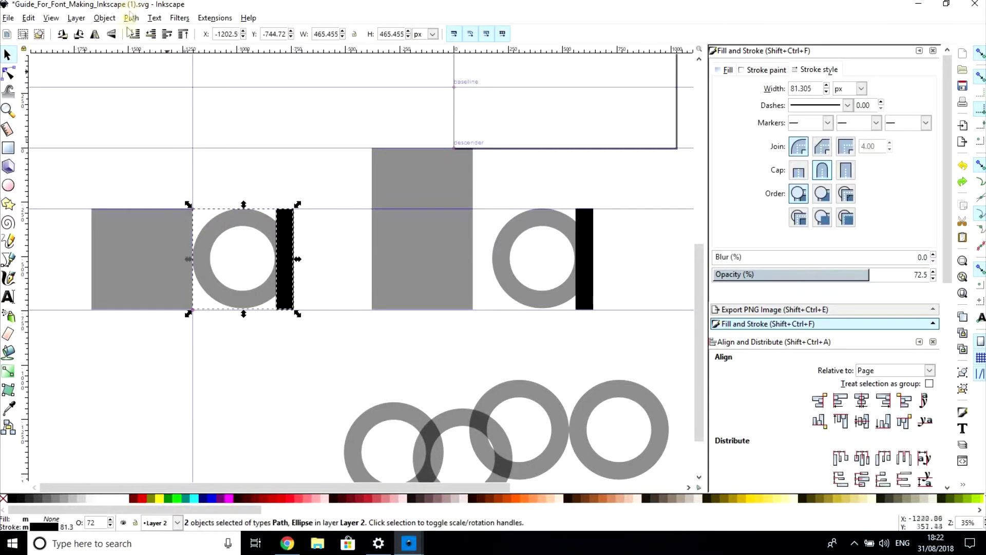
{"action": "left_click", "coordinate": [132, 18]}
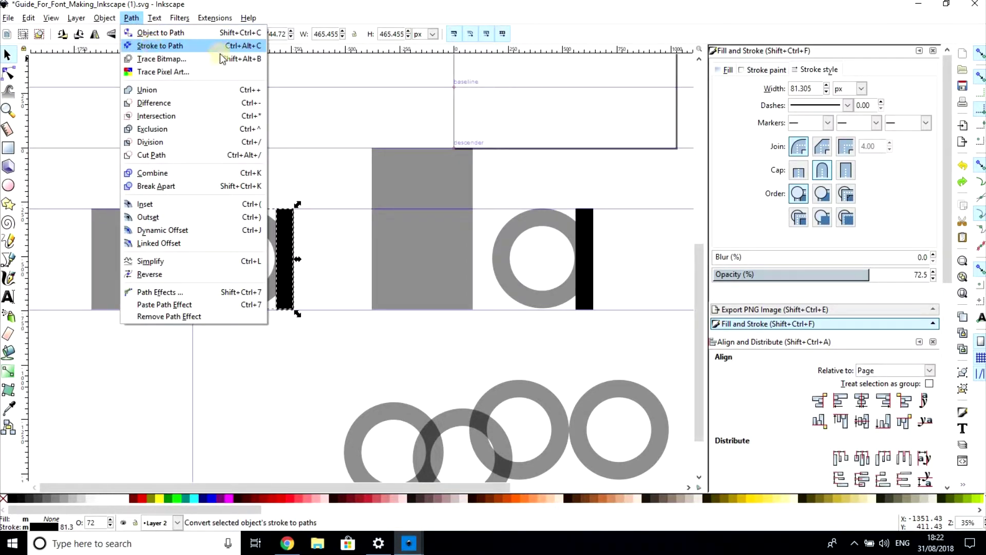
{"action": "left_click", "coordinate": [171, 46]}
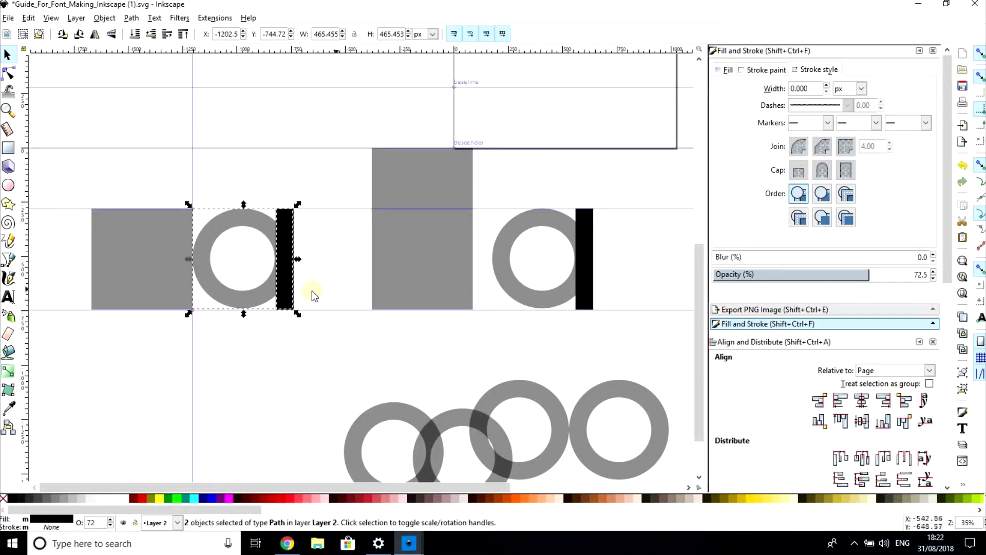
{"action": "key", "text": "Escape"}
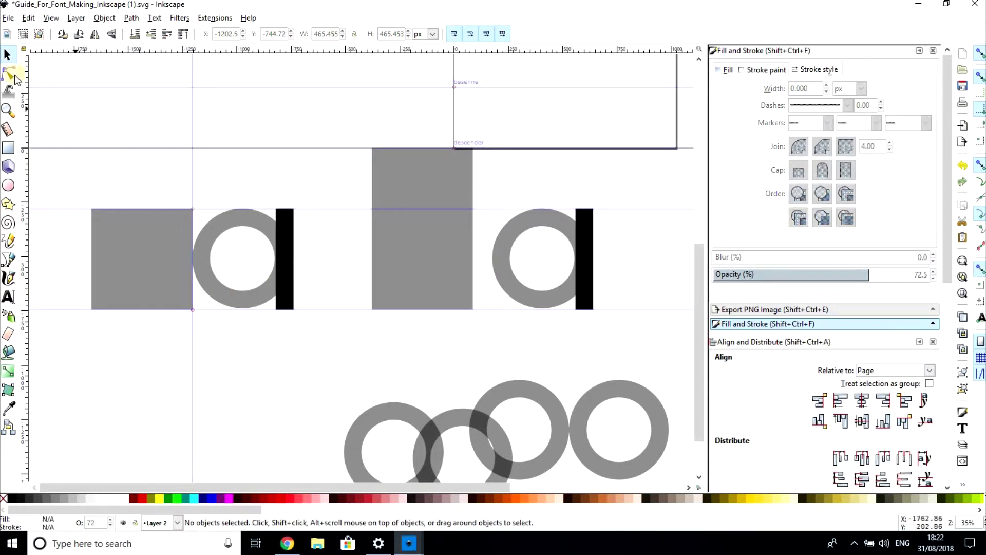
Step: Examine the nodes on the converted first ring
{"action": "left_click", "coordinate": [7, 74]}
{"action": "left_click", "coordinate": [211, 227]}
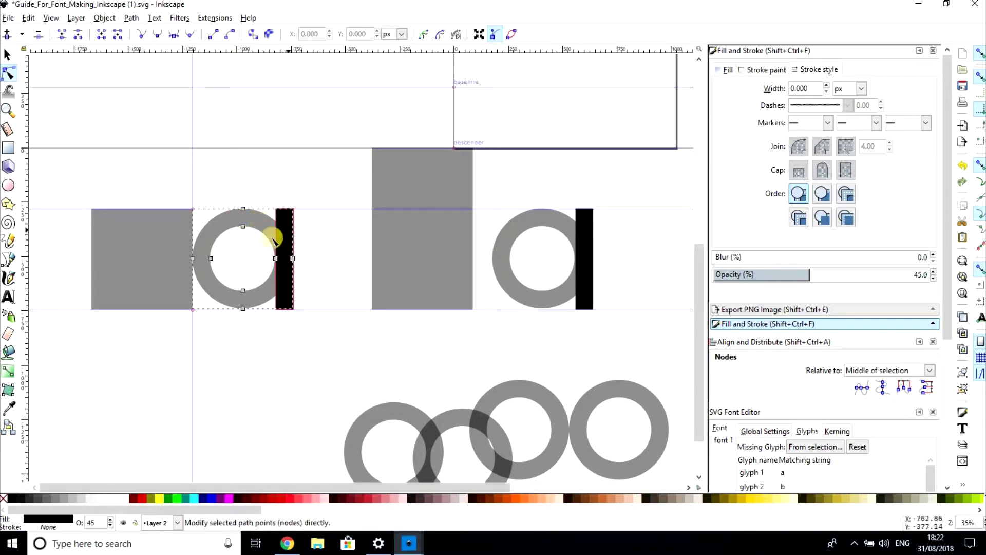
{"action": "left_click", "coordinate": [105, 18]}
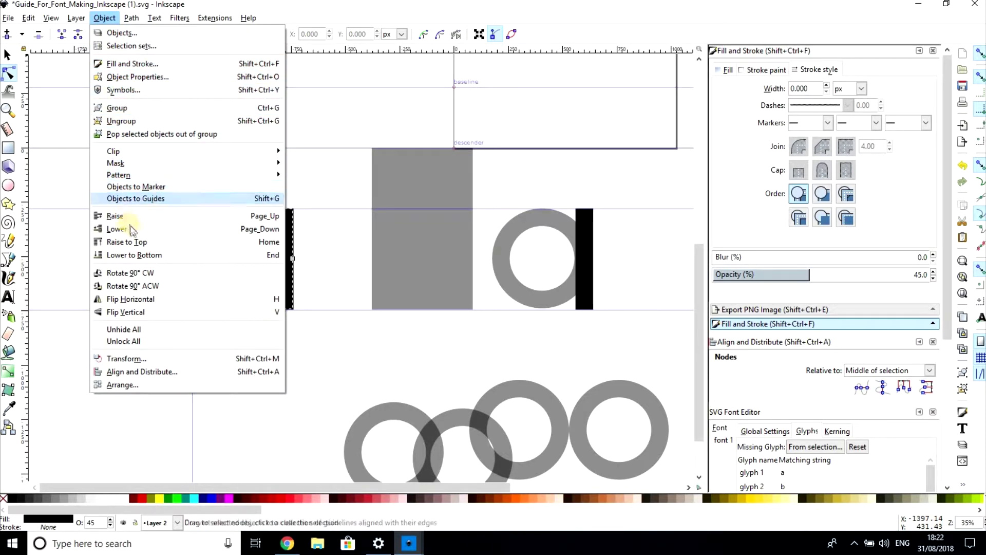
{"action": "key", "text": "Escape"}
Step: Unite the first ring and its stem into a single letter "a" path
{"action": "key", "text": "s"}
{"action": "left_click", "coordinate": [289, 263]}
{"action": "left_click", "coordinate": [300, 351]}
{"action": "left_click_drag", "start_coordinate": [301, 351], "coordinate": [187, 183]}
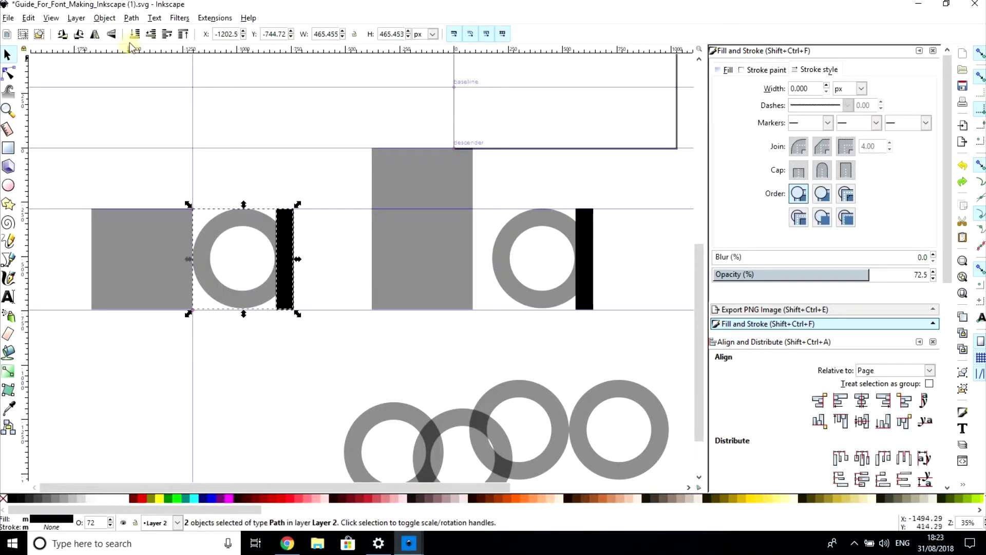
{"action": "left_click", "coordinate": [132, 17]}
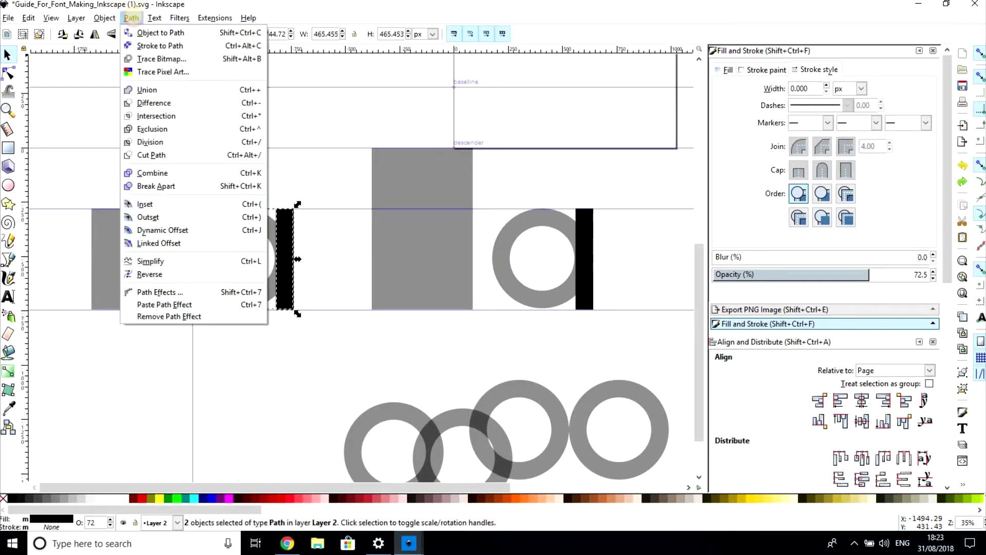
{"action": "left_click", "coordinate": [147, 90]}
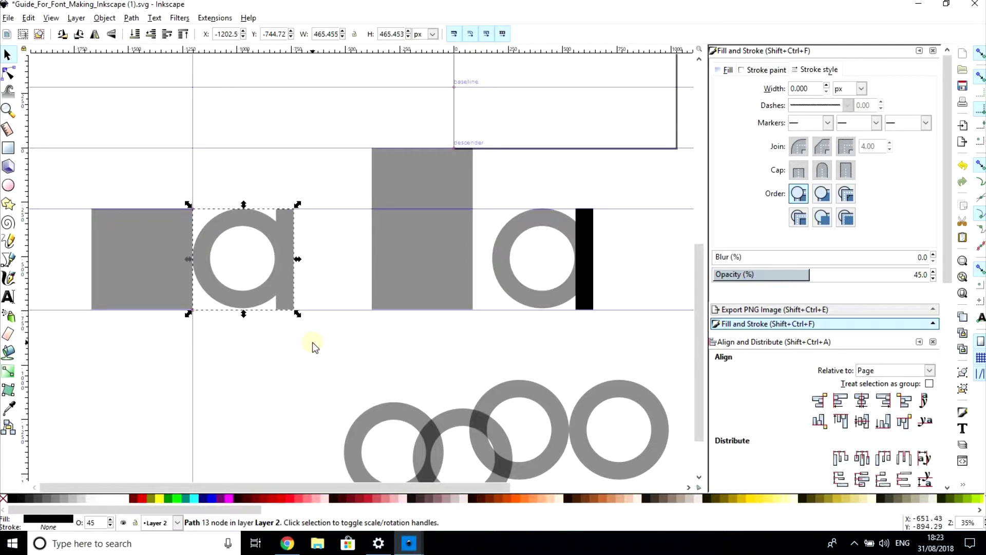
{"action": "mouse_move", "coordinate": [276, 289]}
{"action": "left_mouse_down"}
{"action": "mouse_move", "coordinate": [375, 168]}
{"action": "mouse_move", "coordinate": [348, 147]}
{"action": "mouse_move", "coordinate": [315, 195]}
{"action": "mouse_move", "coordinate": [288, 280]}
{"action": "mouse_move", "coordinate": [276, 278]}
{"action": "left_mouse_up"}
{"action": "left_click", "coordinate": [316, 366]}
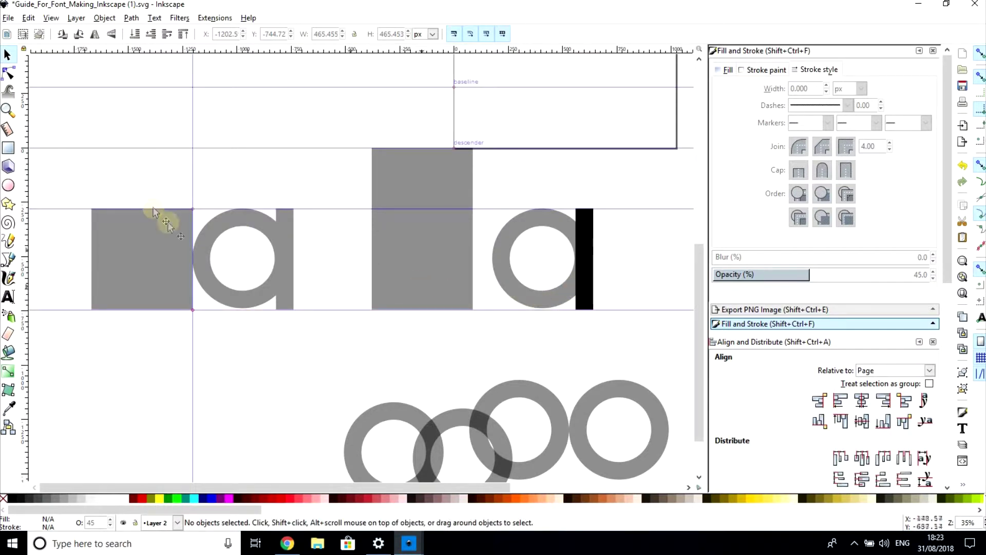
Step: Duplicate the united "a" shape and align the copy over the lower part of the tall rectangle, between the horizontal guides
{"action": "left_click", "coordinate": [262, 292]}
{"action": "key", "text": "ctrl"}
{"action": "key", "text": "ctrl+d"}
{"action": "left_click_drag", "start_coordinate": [263, 296], "coordinate": [370, 291]}
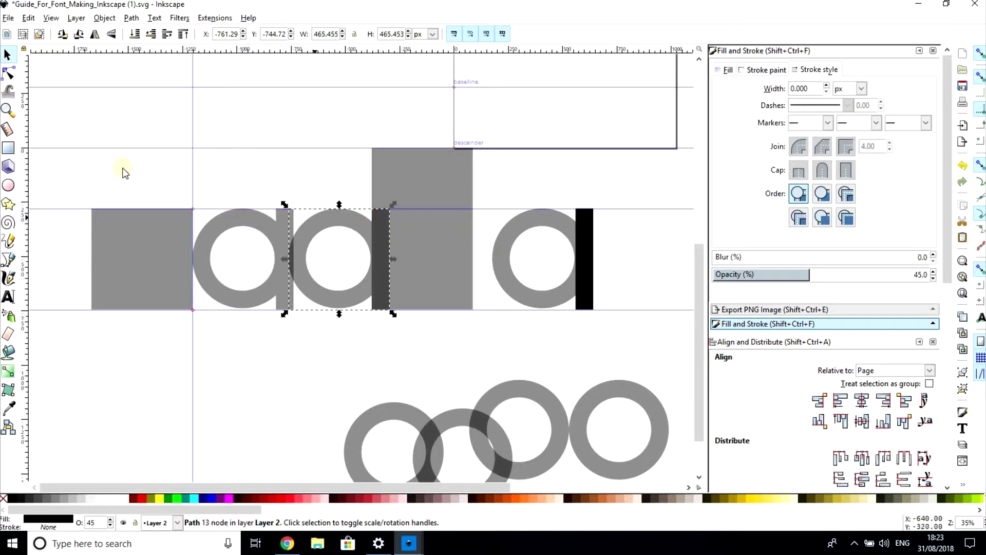
{"action": "left_click", "coordinate": [249, 184]}
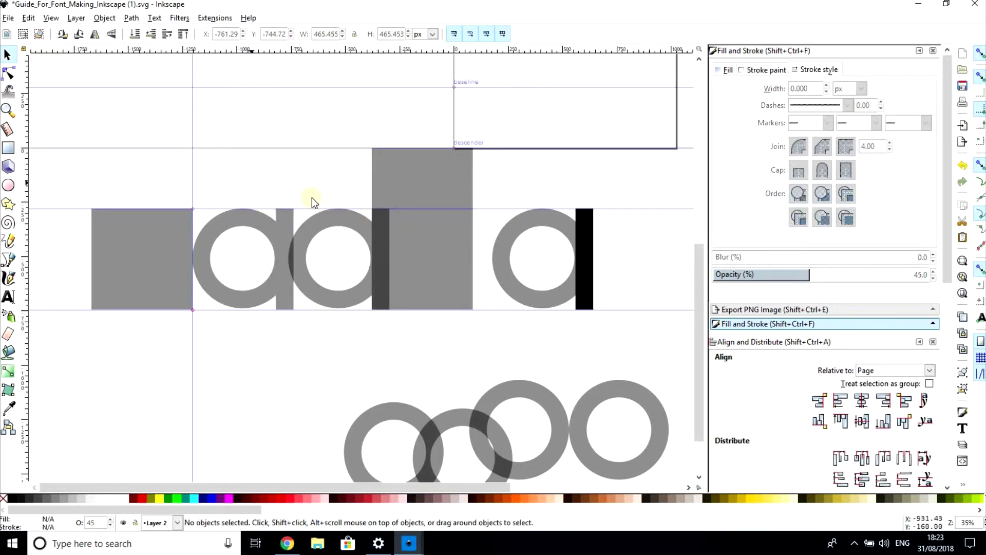
{"action": "left_click_drag", "start_coordinate": [349, 226], "coordinate": [434, 220]}
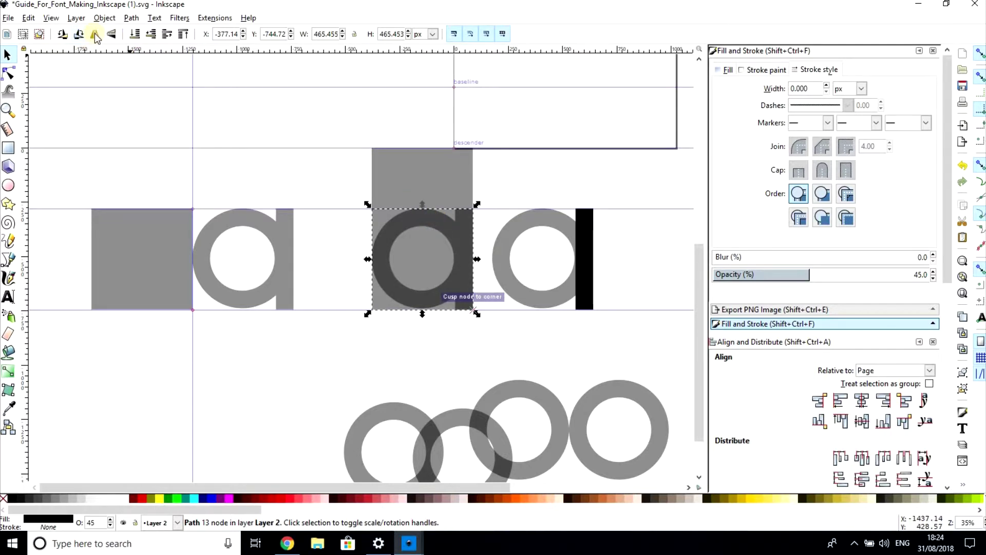
Step: Flip the copied shape horizontally so its stem is on the left, and switch to node editing
{"action": "left_click", "coordinate": [95, 35]}
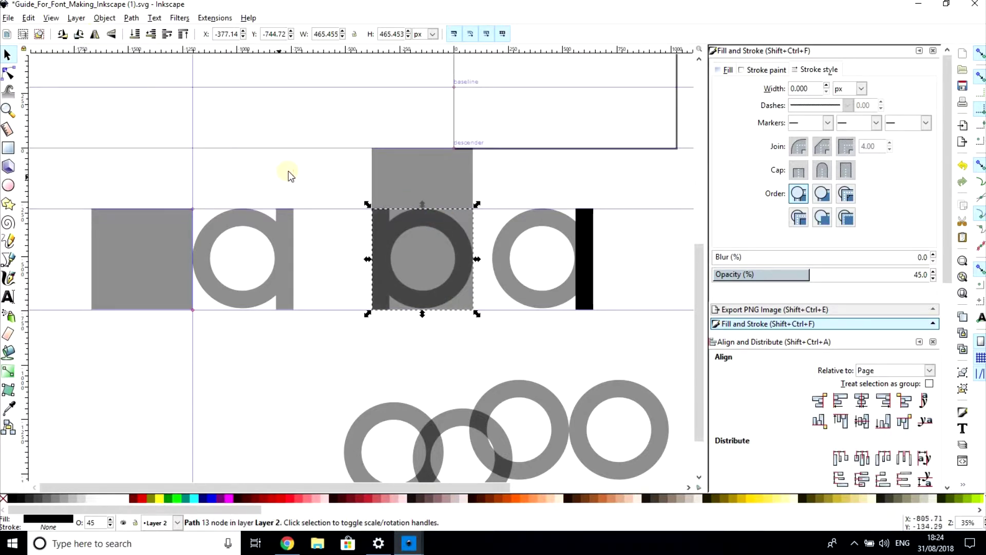
{"action": "left_click", "coordinate": [307, 168]}
{"action": "left_click", "coordinate": [8, 73]}
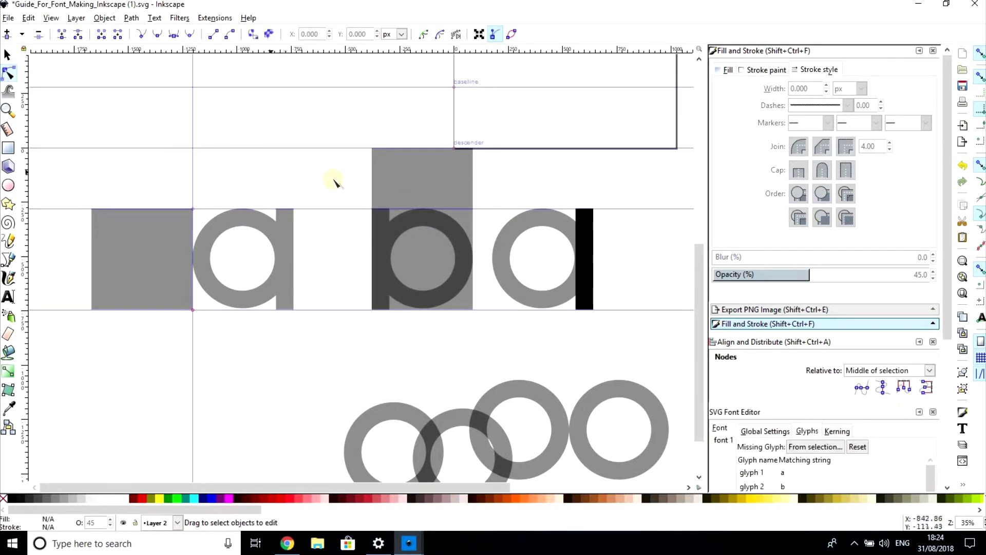
Step: Extend the flipped shape's stem to the tall rectangle's upper edge by raising its two top nodes, forming a "b"
{"action": "left_click_drag", "start_coordinate": [341, 185], "coordinate": [387, 212]}
{"action": "left_click", "coordinate": [378, 212]}
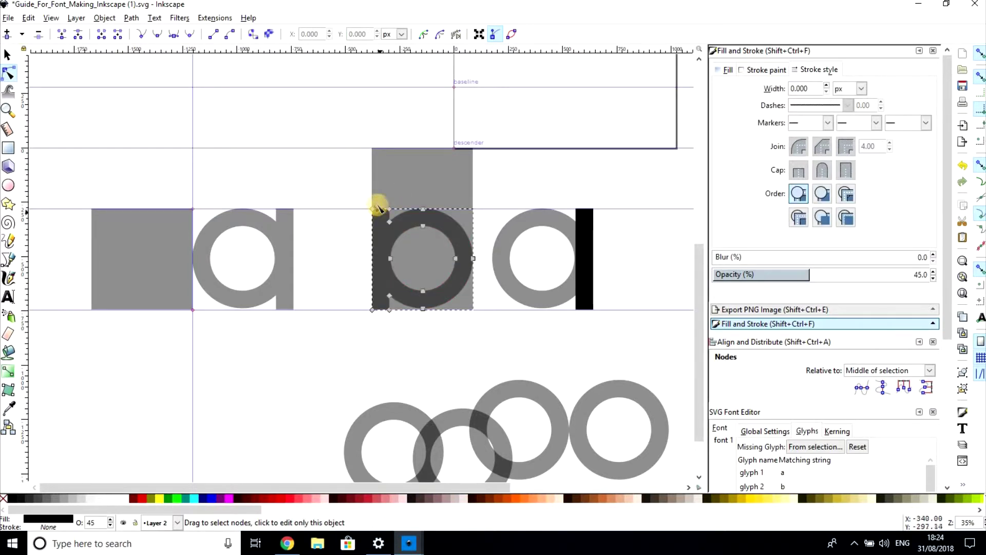
{"action": "left_click_drag", "start_coordinate": [367, 205], "coordinate": [393, 215]}
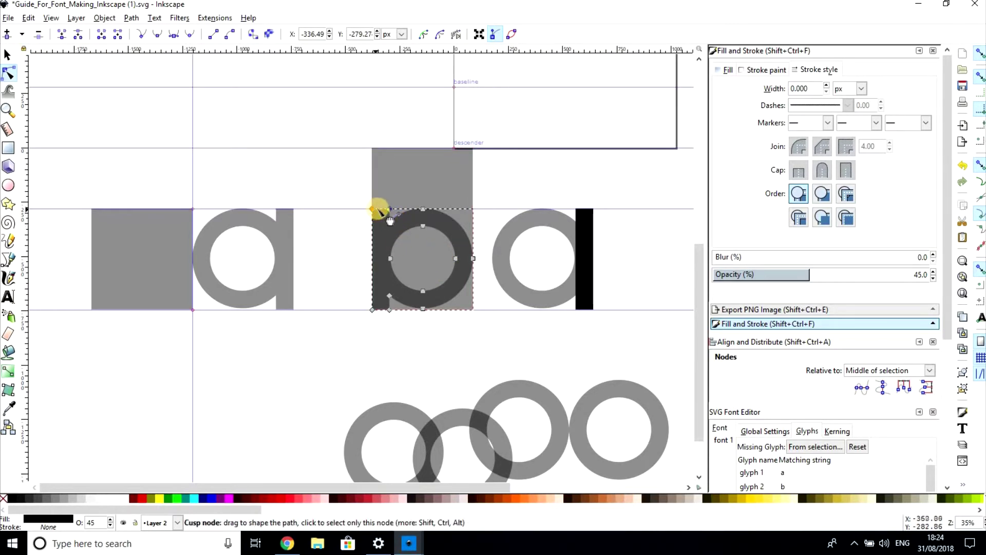
{"action": "key", "text": "s"}
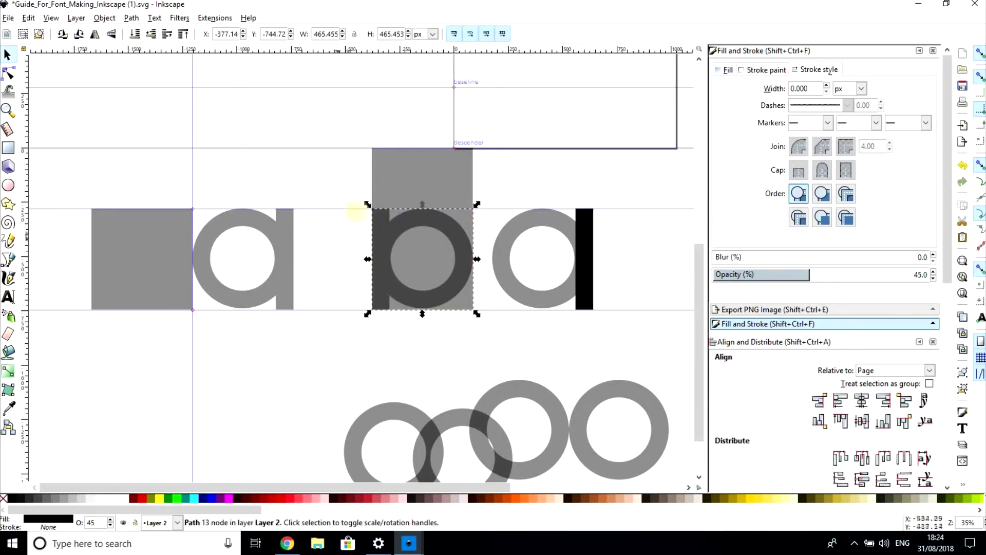
{"action": "left_click", "coordinate": [9, 74]}
{"action": "left_click_drag", "start_coordinate": [372, 208], "coordinate": [376, 149]}
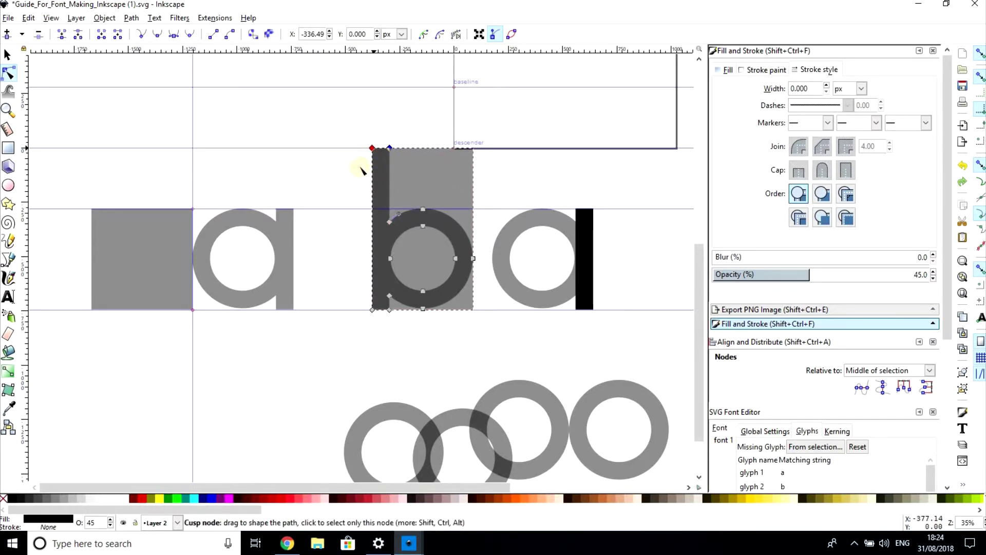
{"action": "left_click", "coordinate": [289, 199]}
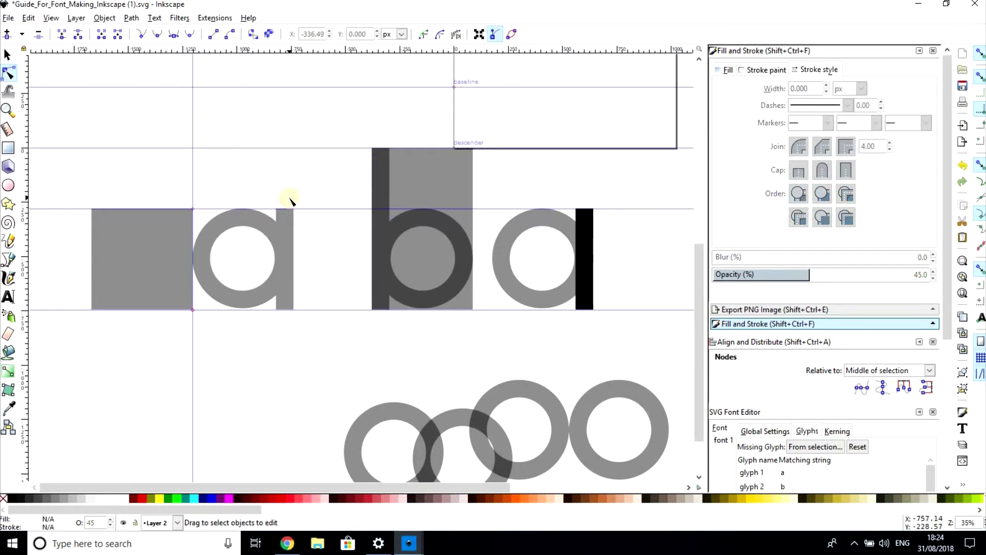
Step: Place the "b" directly beside the "a" and shift the tall reference rectangle away, beyond the spare ring and black stem
{"action": "left_click", "coordinate": [8, 54]}
{"action": "left_click_drag", "start_coordinate": [343, 240], "coordinate": [310, 234]}
{"action": "left_click_drag", "start_coordinate": [453, 275], "coordinate": [656, 275]}
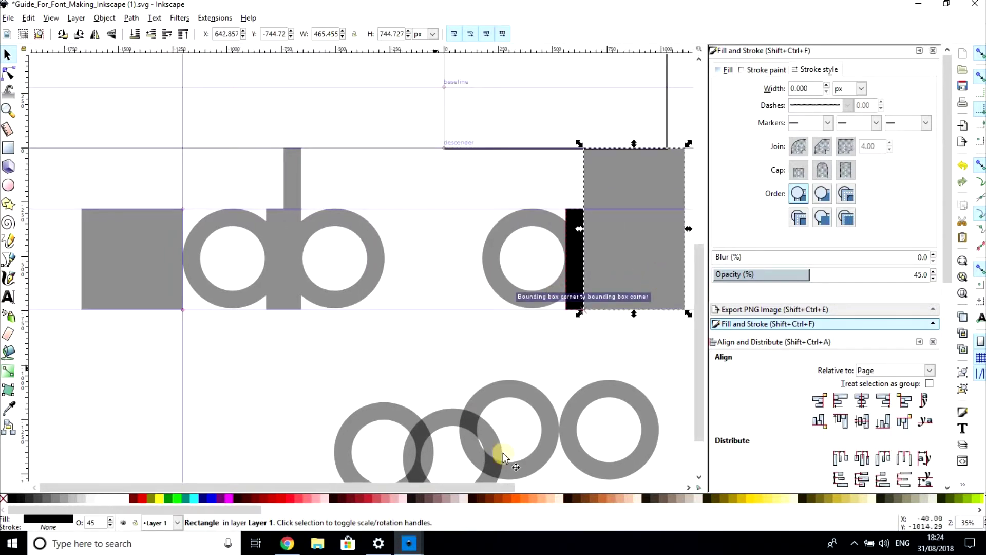
Step: Move the spare ring and black stem below the "a", and align another ring beside the "b" between the horizontal guides
{"action": "left_click_drag", "start_coordinate": [498, 381], "coordinate": [494, 237]}
{"action": "key", "text": "ctrl+z"}
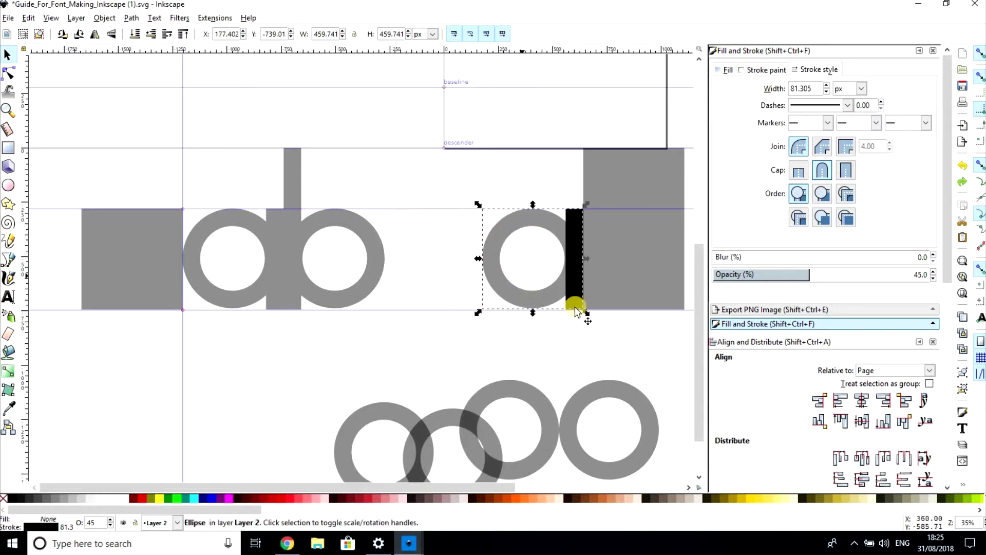
{"action": "left_click_drag", "start_coordinate": [597, 322], "coordinate": [457, 199]}
{"action": "left_click_drag", "start_coordinate": [497, 226], "coordinate": [194, 378]}
{"action": "left_click_drag", "start_coordinate": [506, 396], "coordinate": [441, 214]}
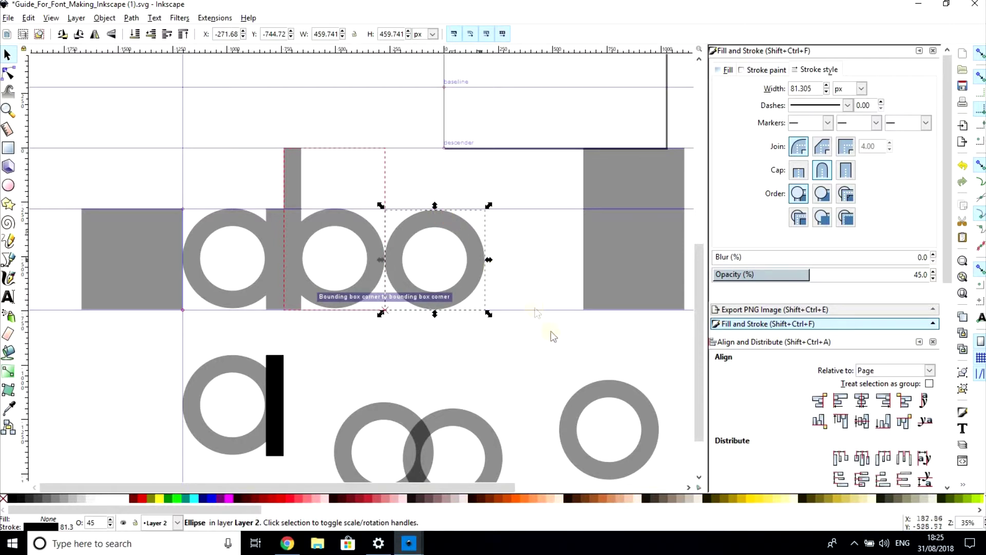
{"action": "left_click", "coordinate": [393, 353]}
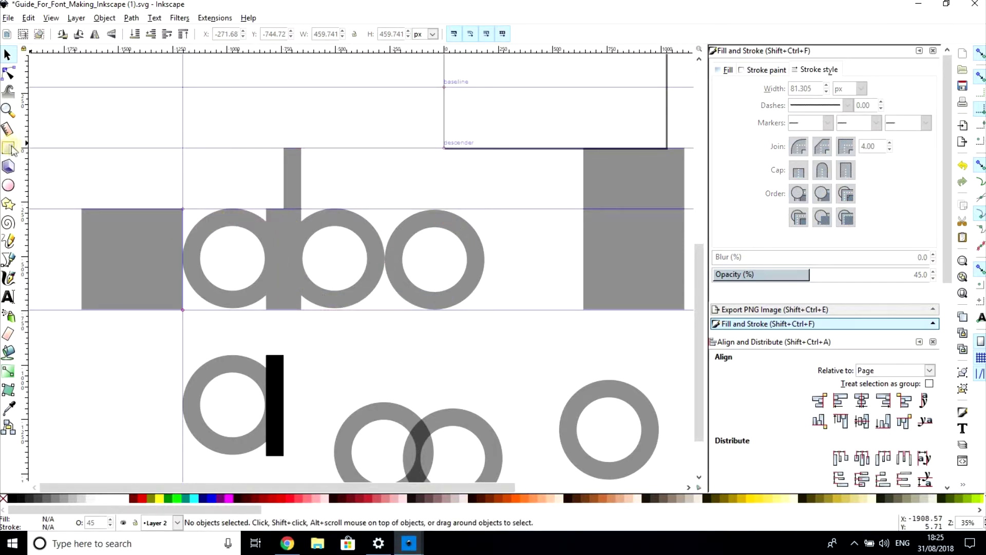
Step: Duplicate the square reference block, place the copy over the third ring's right side, and rotate it 45 degrees
{"action": "left_click", "coordinate": [114, 246]}
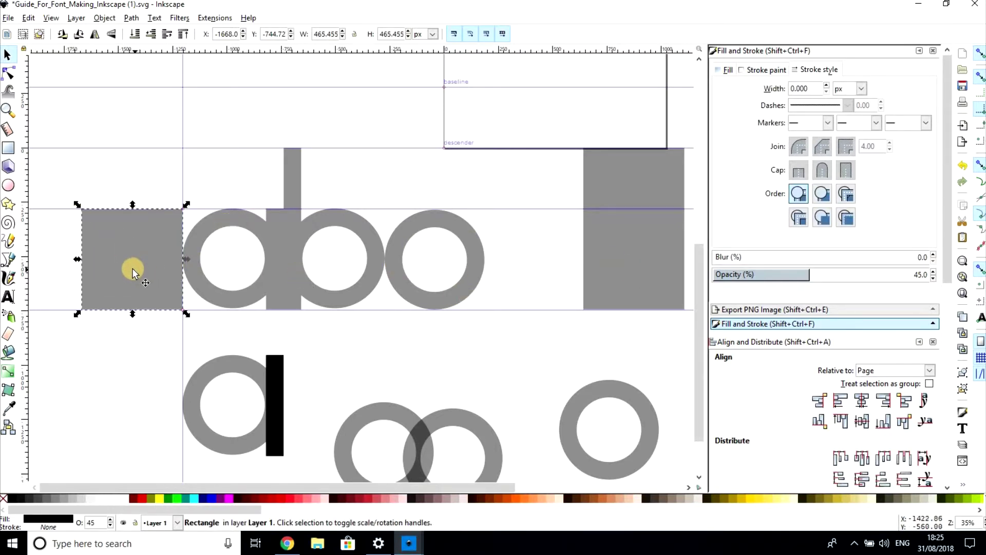
{"action": "left_click_drag", "start_coordinate": [131, 266], "coordinate": [505, 265]}
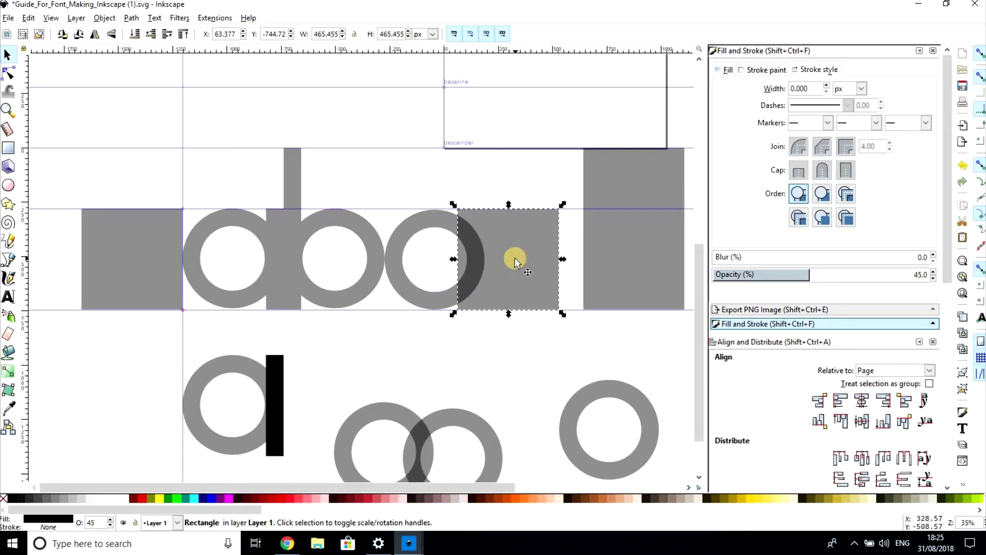
{"action": "key", "text": "ctrl"}
{"action": "left_click", "coordinate": [494, 245]}
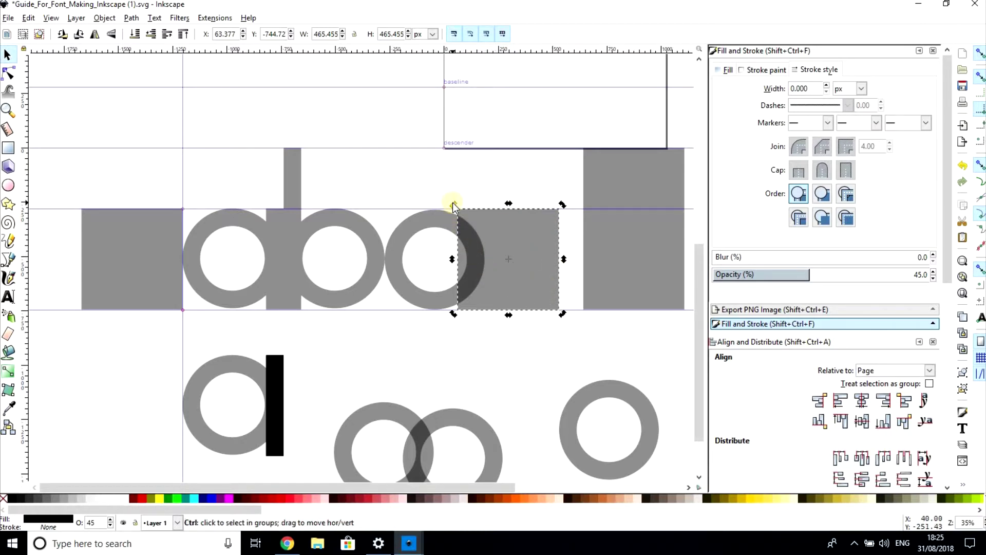
{"action": "left_click_drag", "start_coordinate": [452, 203], "coordinate": [498, 191]}
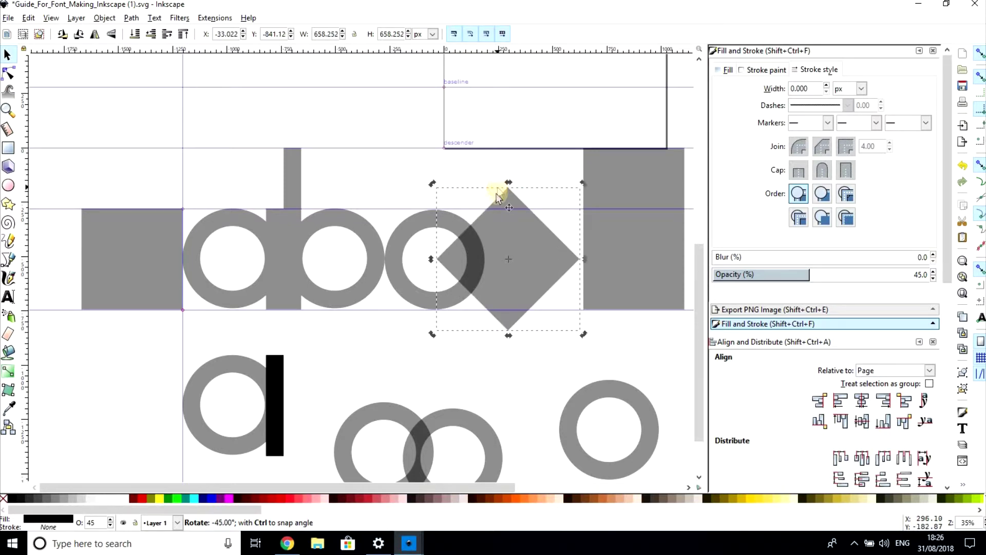
Step: Align the diamond's left corner with the third ring's centre using the reference square, and return the square beside the "a"
{"action": "left_click_drag", "start_coordinate": [532, 249], "coordinate": [550, 257]}
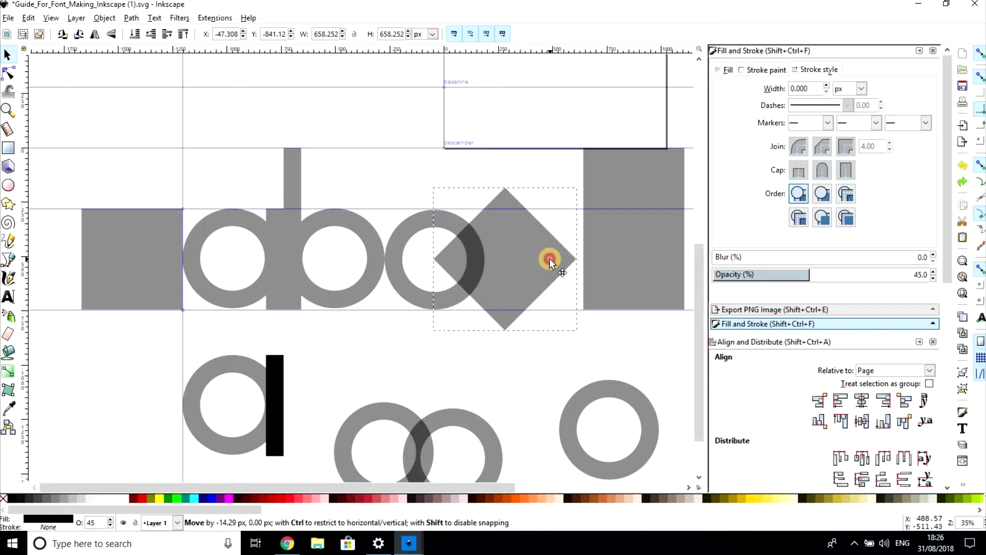
{"action": "left_click_drag", "start_coordinate": [549, 258], "coordinate": [643, 257]}
{"action": "left_click", "coordinate": [132, 269]}
{"action": "left_click_drag", "start_coordinate": [131, 270], "coordinate": [440, 292]}
{"action": "left_click_drag", "start_coordinate": [539, 278], "coordinate": [470, 288]}
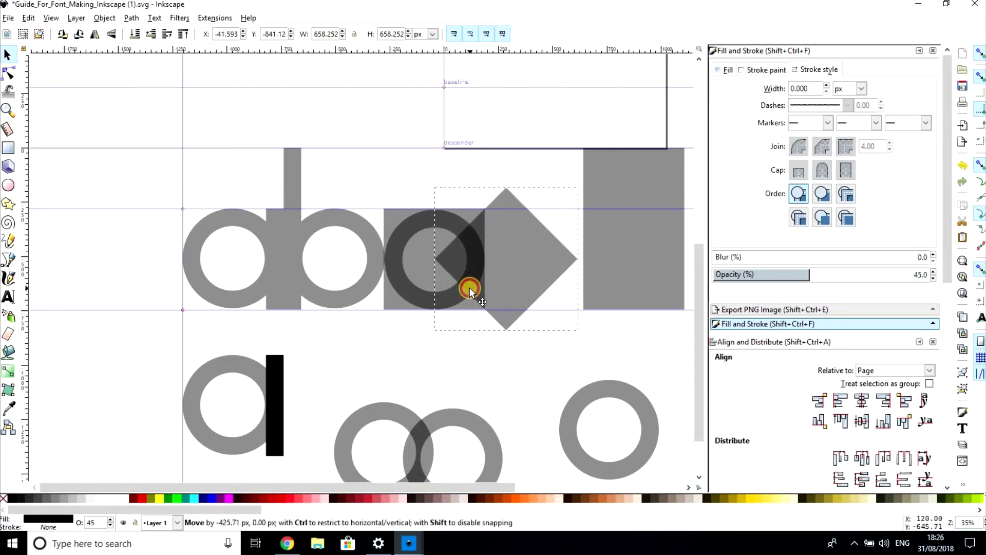
{"action": "left_click_drag", "start_coordinate": [470, 288], "coordinate": [470, 288]}
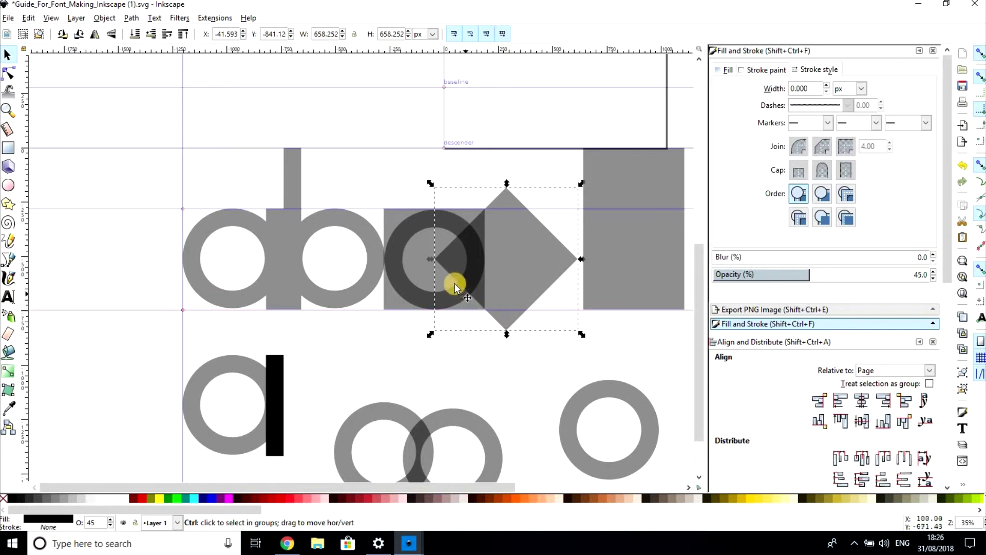
{"action": "left_click", "coordinate": [415, 276]}
{"action": "left_click_drag", "start_coordinate": [420, 273], "coordinate": [115, 263]}
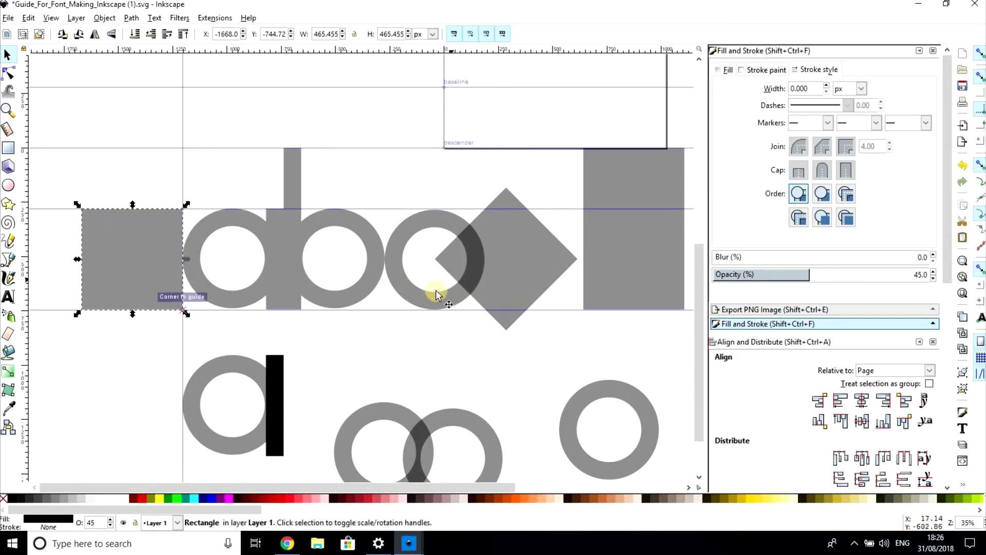
Step: Select the third ring and the diamond together and apply Stroke to Path
{"action": "left_click", "coordinate": [417, 220]}
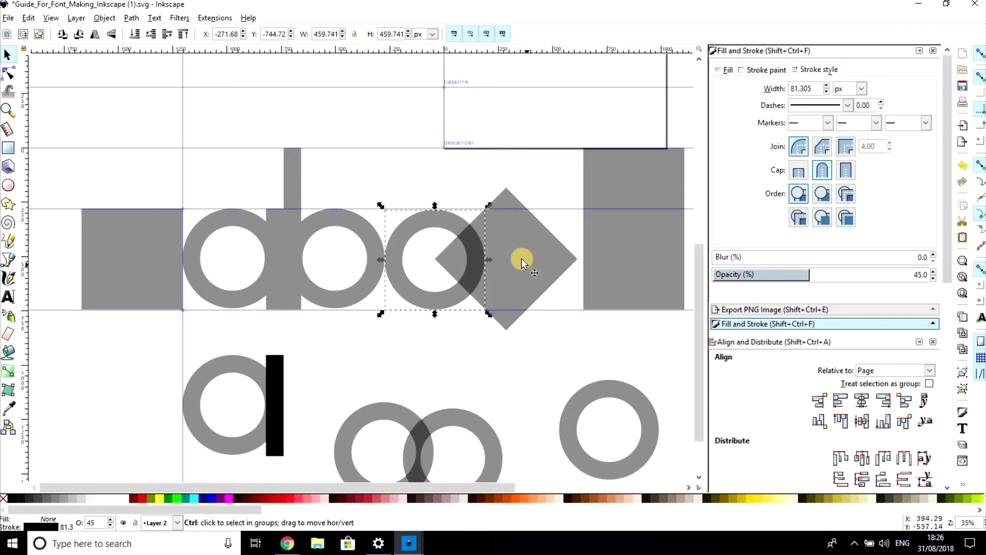
{"action": "left_click", "coordinate": [522, 256]}
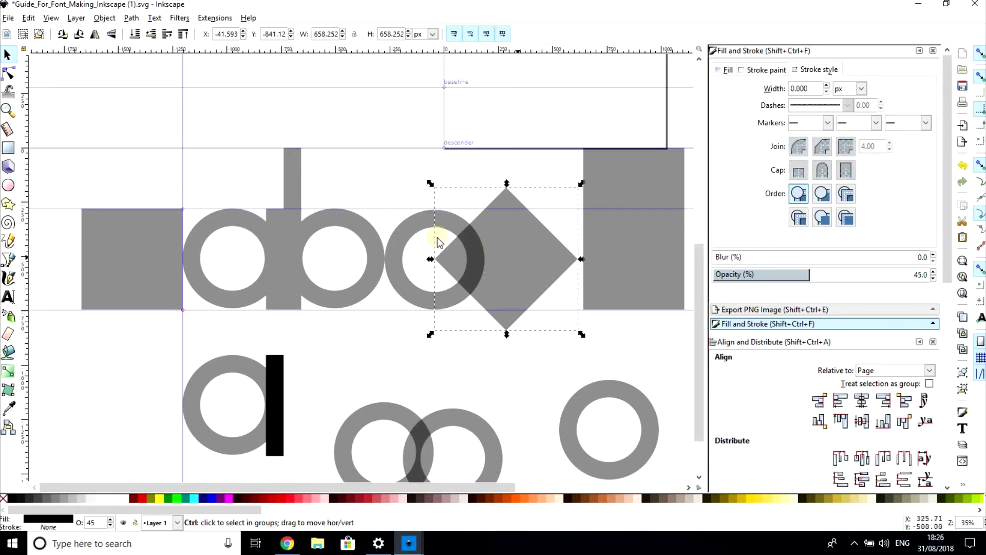
{"action": "left_click", "coordinate": [410, 228]}
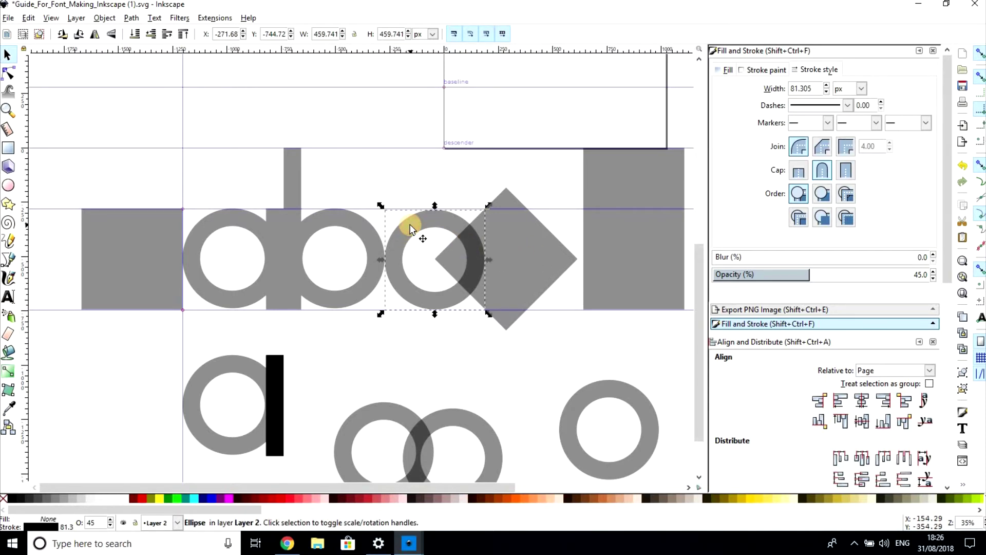
{"action": "left_click", "coordinate": [9, 75]}
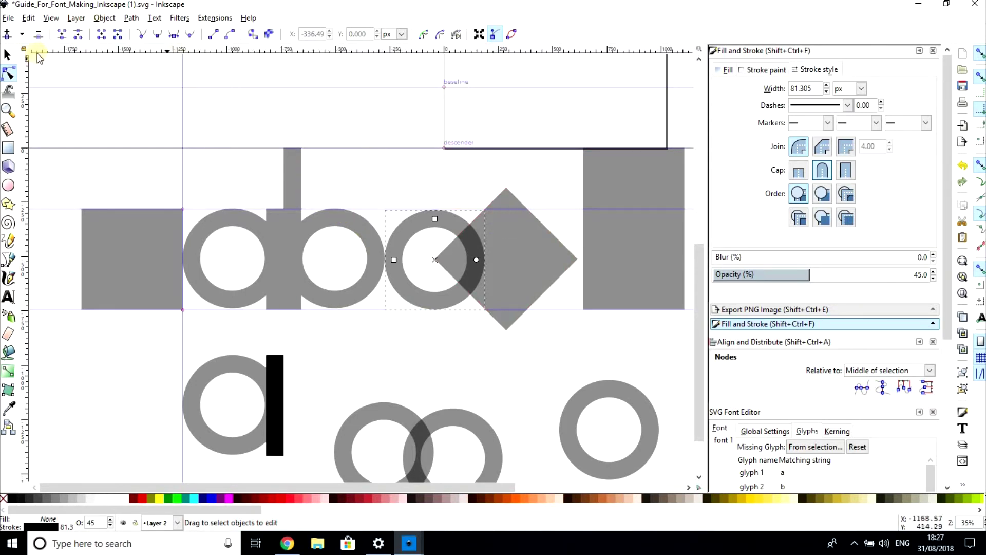
{"action": "left_click", "coordinate": [6, 55]}
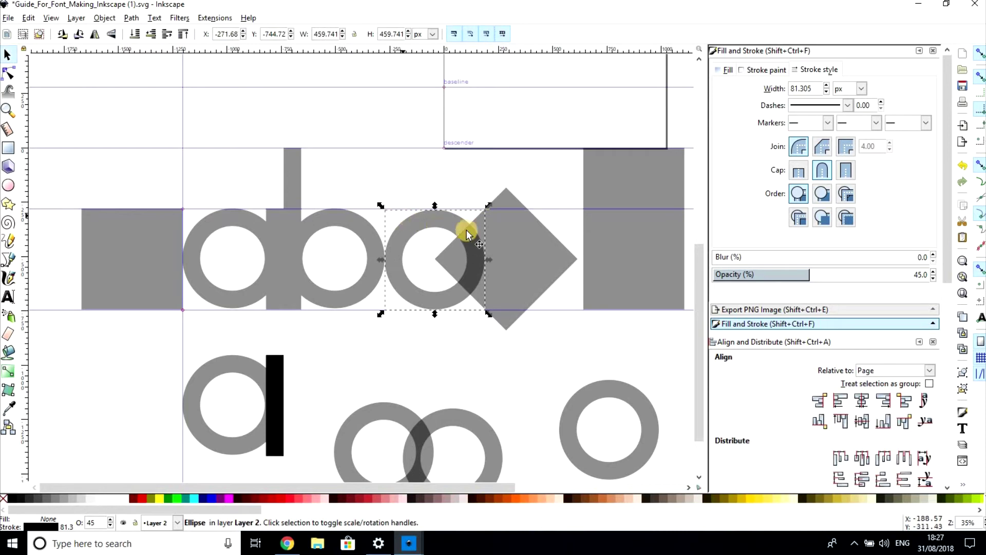
{"action": "left_click", "coordinate": [510, 230]}
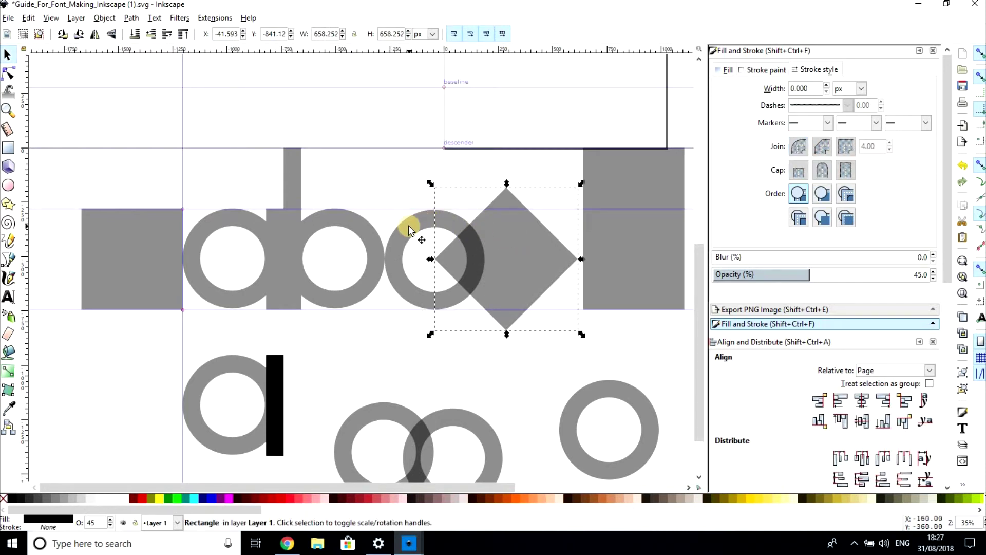
{"action": "left_click", "coordinate": [358, 163]}
{"action": "left_click_drag", "start_coordinate": [358, 160], "coordinate": [589, 355]}
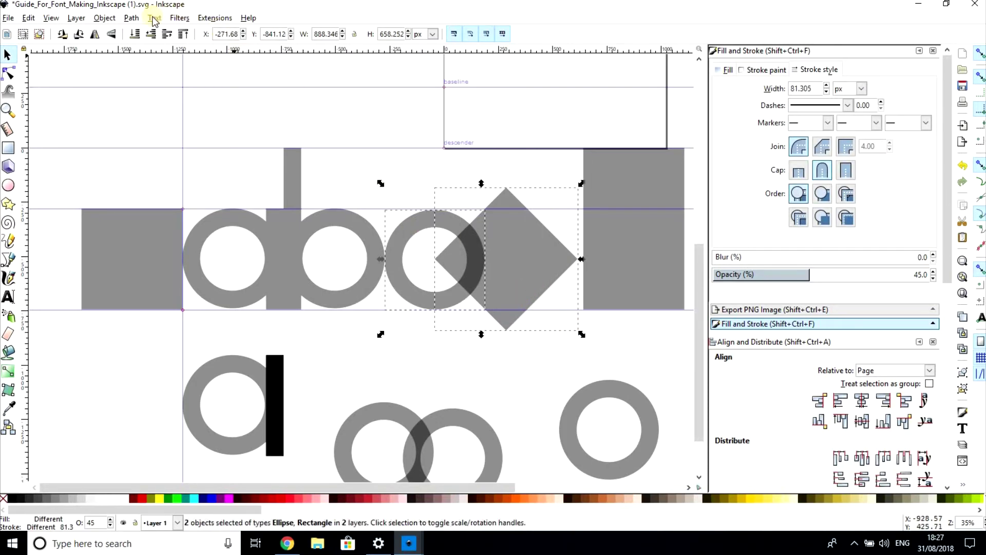
{"action": "left_click", "coordinate": [132, 18]}
{"action": "left_click", "coordinate": [143, 46]}
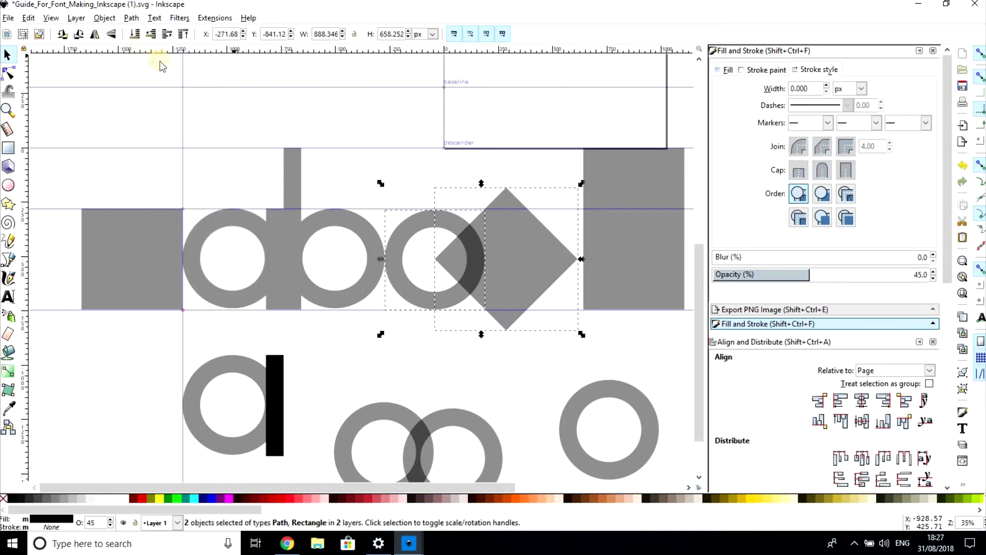
Step: Apply Exclusion to the ring and diamond, and delete the leftover diamond piece inside the ring
{"action": "left_click", "coordinate": [131, 17]}
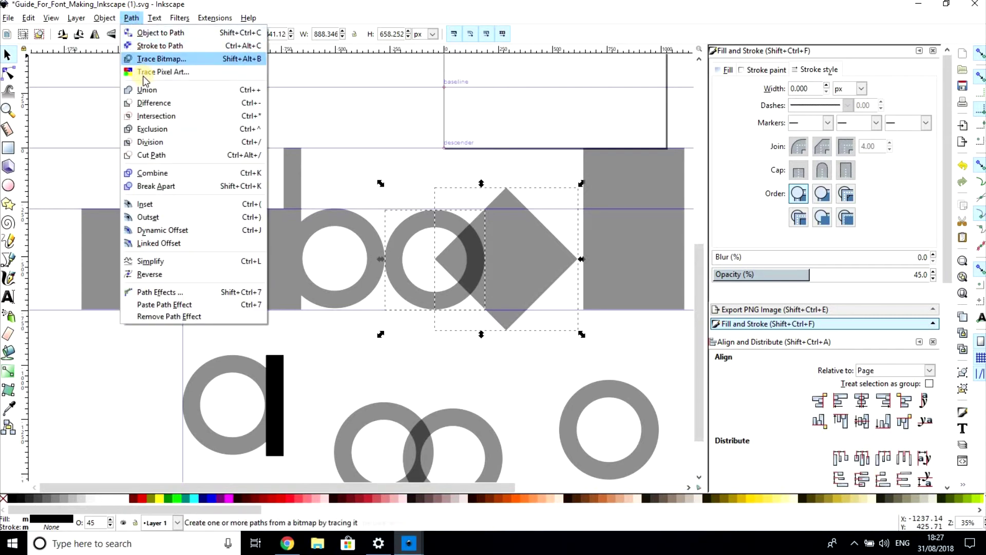
{"action": "left_click", "coordinate": [155, 127]}
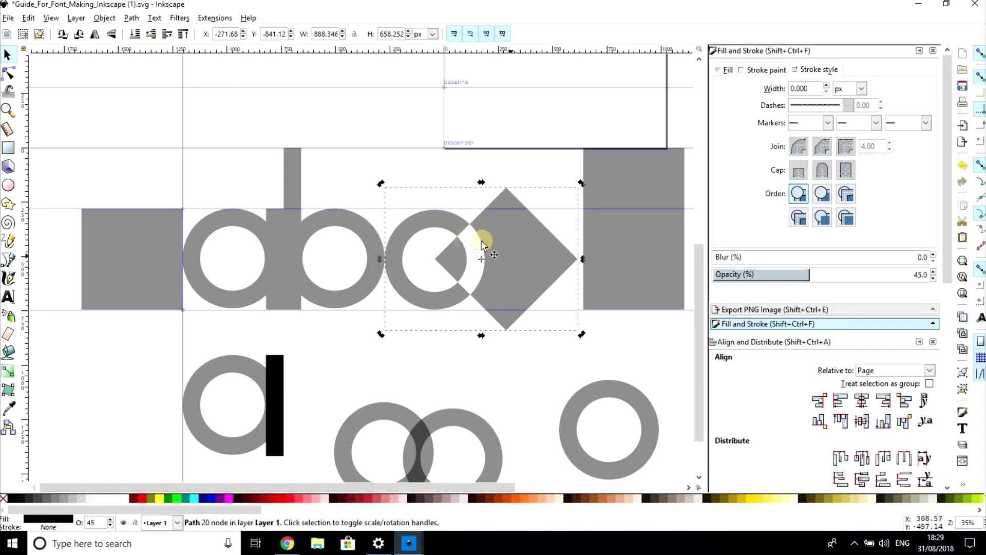
{"action": "left_click", "coordinate": [434, 259]}
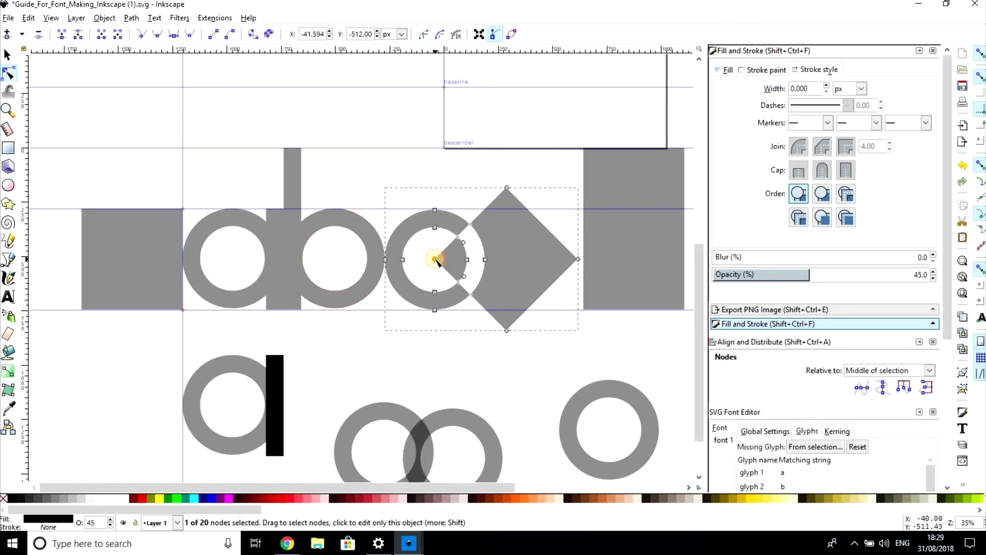
{"action": "left_click", "coordinate": [469, 263]}
{"action": "key", "text": "Delete"}
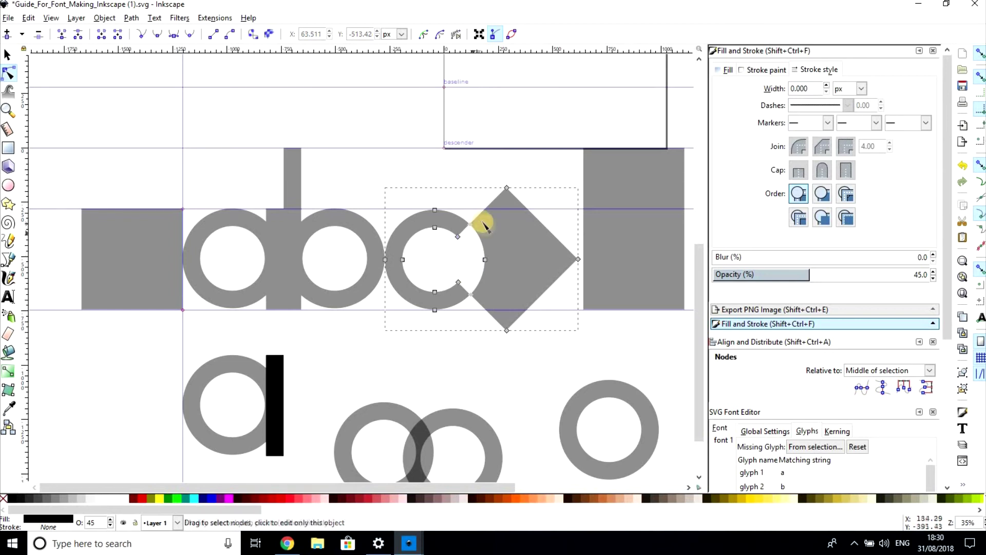
Step: Delete the remaining diamond nodes outside the ring, leaving an open "c" with angled ends
{"action": "left_click", "coordinate": [485, 219]}
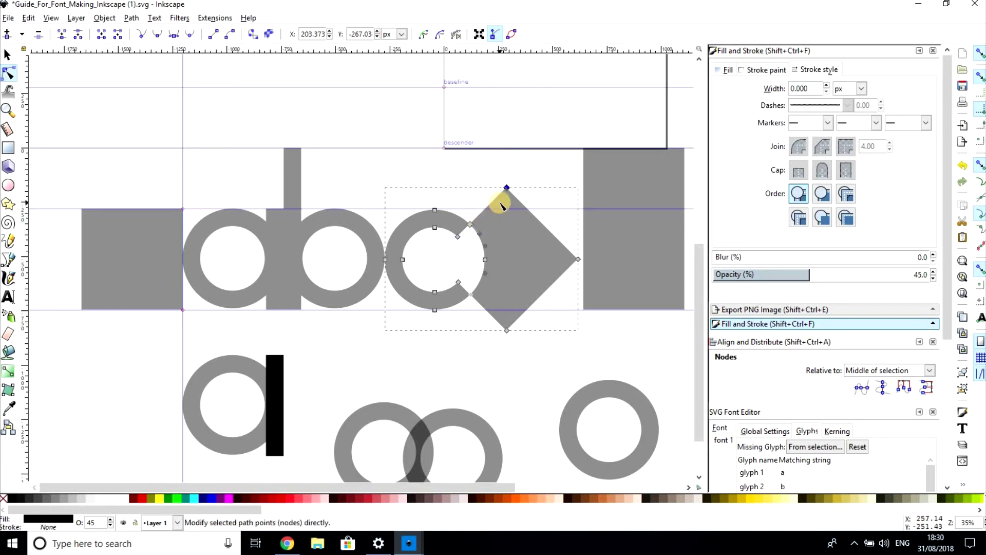
{"action": "key", "text": "shift+c"}
{"action": "left_click", "coordinate": [483, 306]}
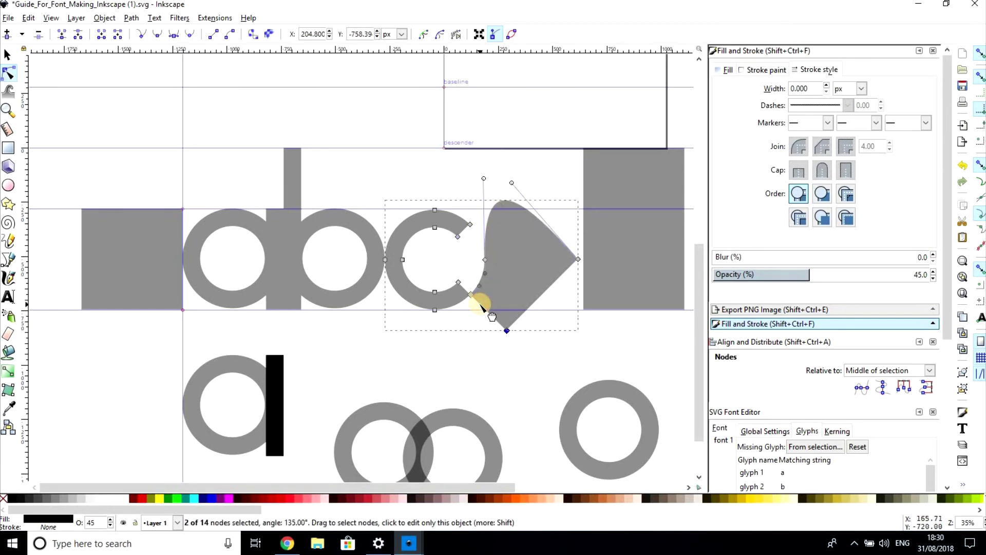
{"action": "key", "text": "Delete"}
{"action": "left_click", "coordinate": [578, 259]}
{"action": "key", "text": "Delete"}
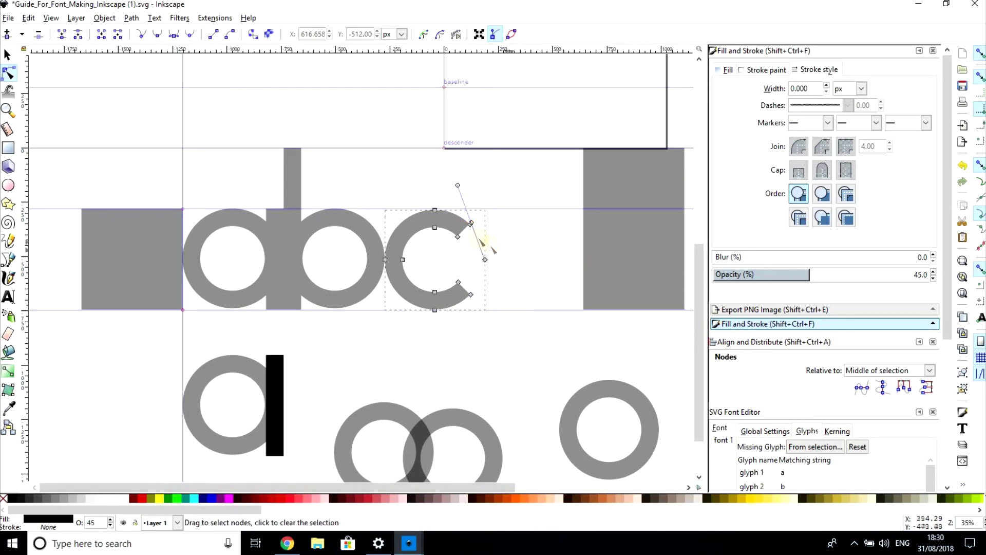
{"action": "key", "text": "Delete"}
{"action": "scroll", "coordinate": [463, 308], "scroll_direction": "up", "scroll_amount": 6}
{"action": "scroll", "coordinate": [386, 319], "scroll_direction": "down", "scroll_amount": 2}
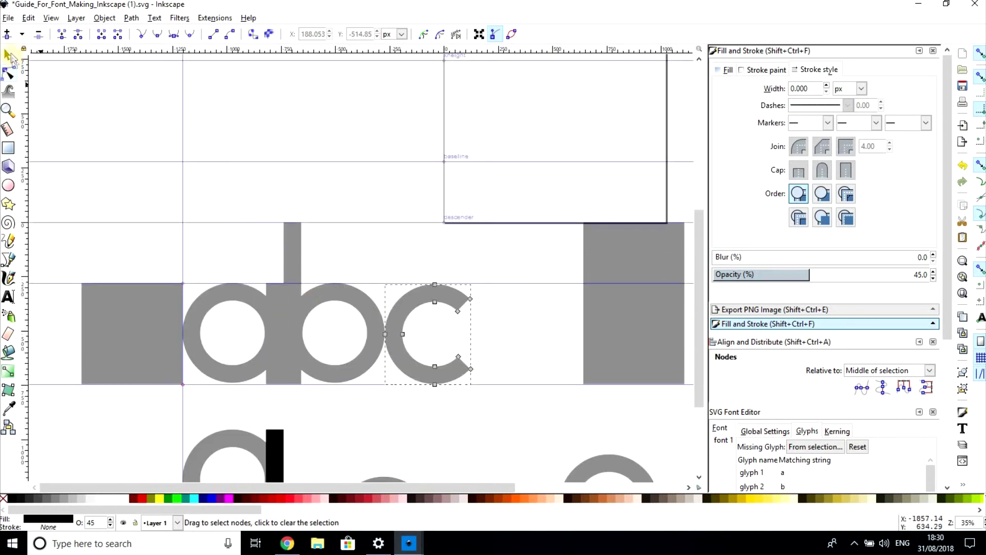
Step: Duplicate the "b" and move the copy to the open area just past the "c"
{"action": "left_click", "coordinate": [10, 56]}
{"action": "left_click", "coordinate": [401, 379]}
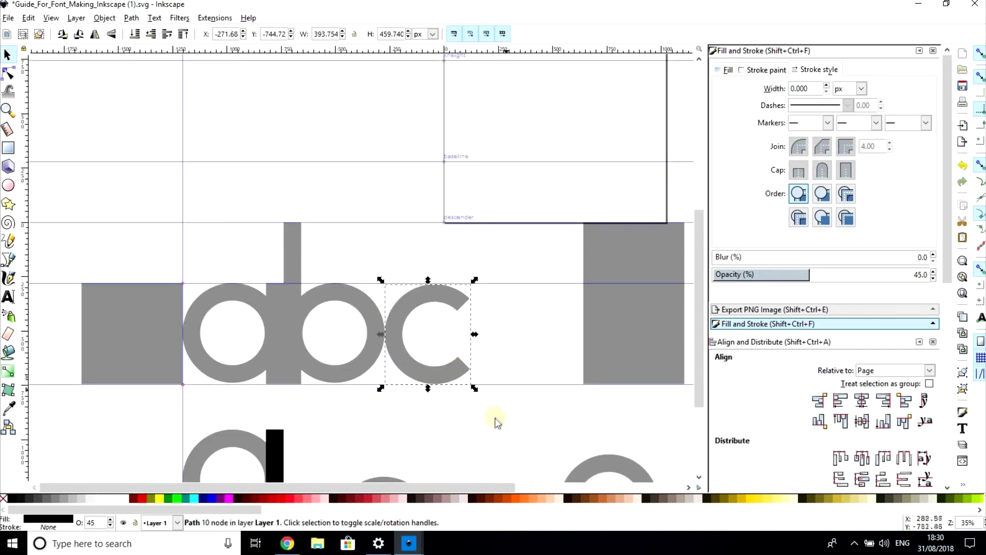
{"action": "left_click", "coordinate": [298, 302]}
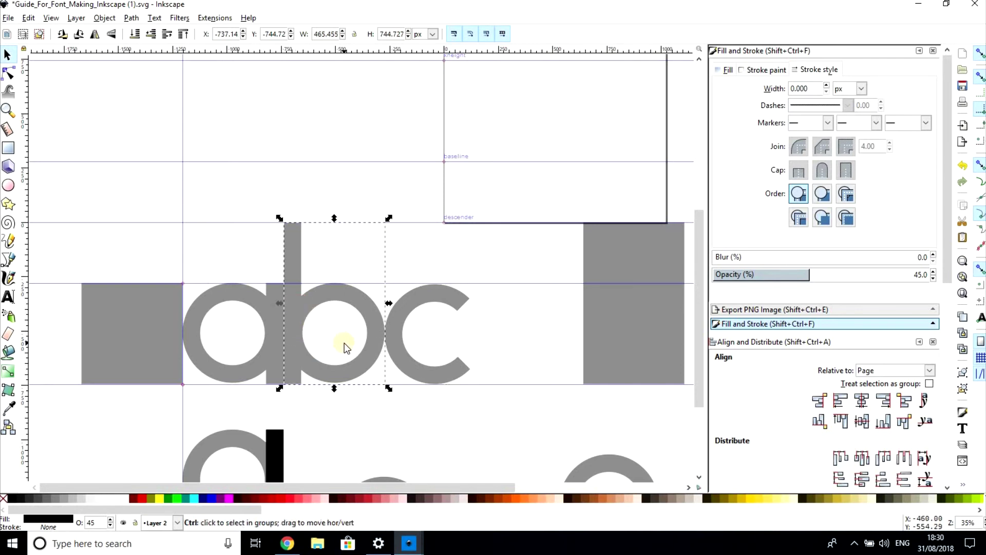
{"action": "key", "text": "ctrl+d"}
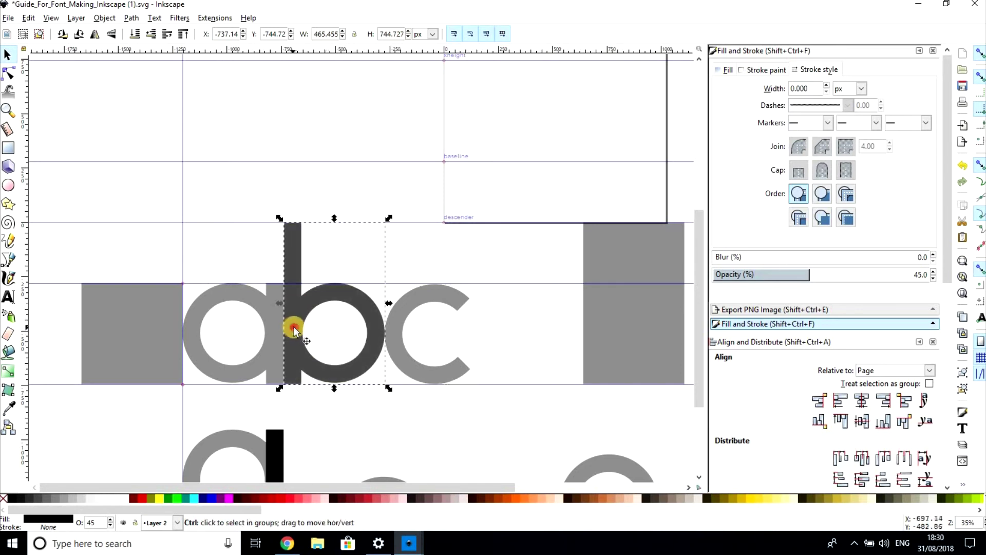
{"action": "left_click_drag", "start_coordinate": [295, 327], "coordinate": [491, 361]}
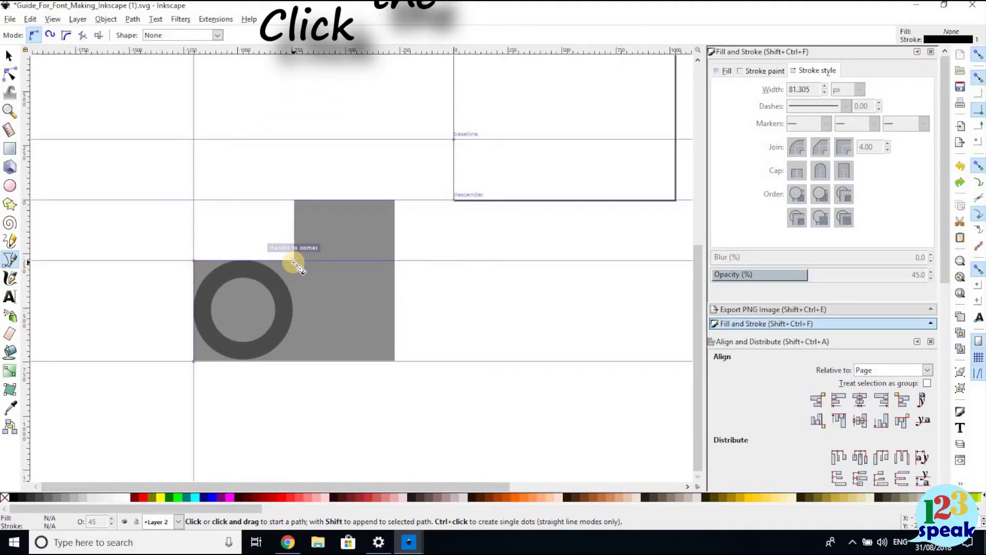
Step: Draw a vertical line about 465 px long down the shared edge of the reference blocks and set its stroke width to 81.305 px
{"action": "left_click", "coordinate": [294, 260]}
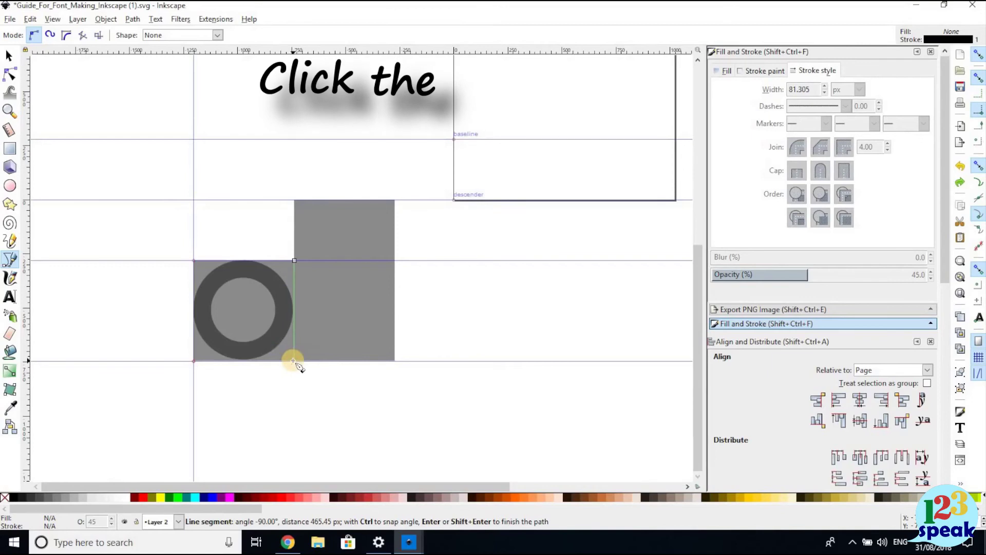
{"action": "double_click", "coordinate": [295, 360]}
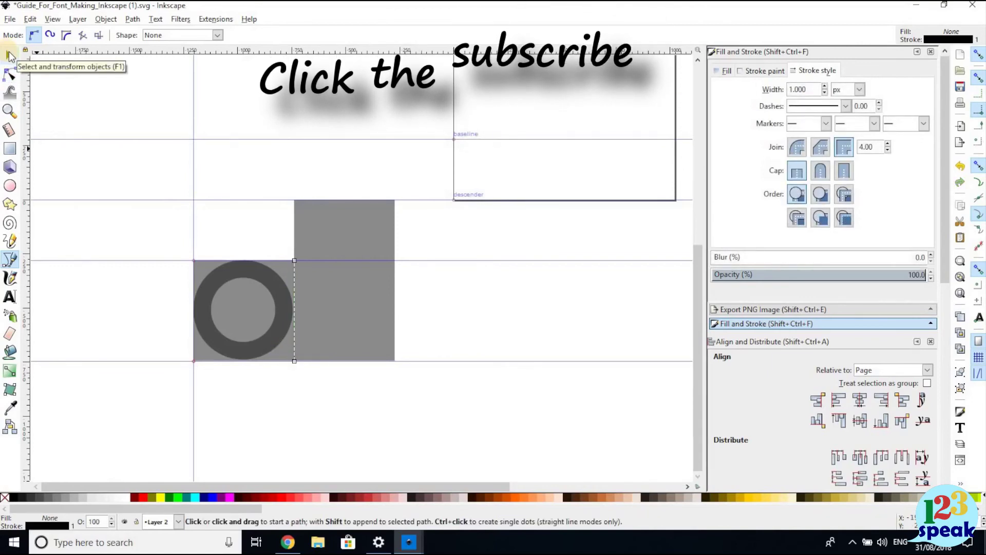
{"action": "left_click", "coordinate": [762, 71]}
{"action": "left_click", "coordinate": [817, 70]}
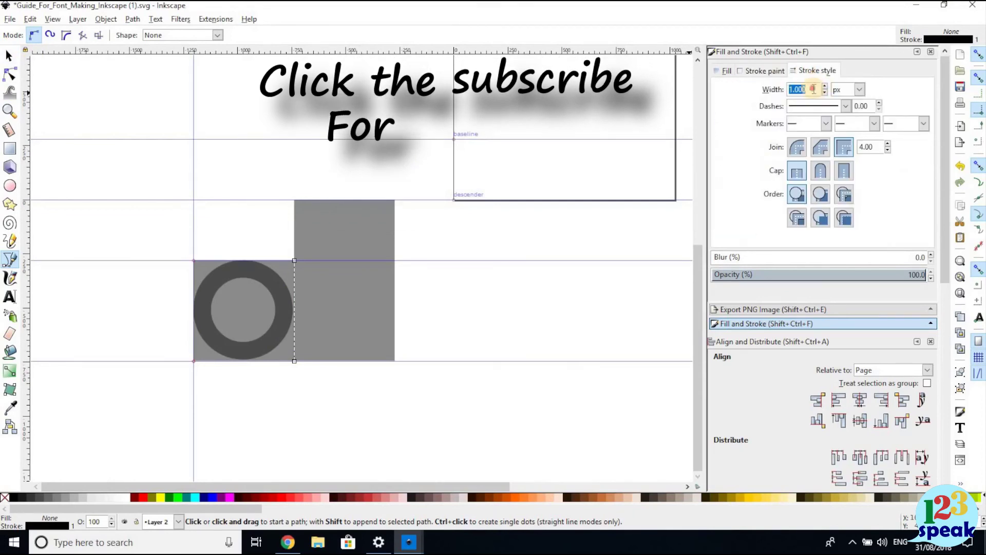
{"action": "type", "text": "81.305"}
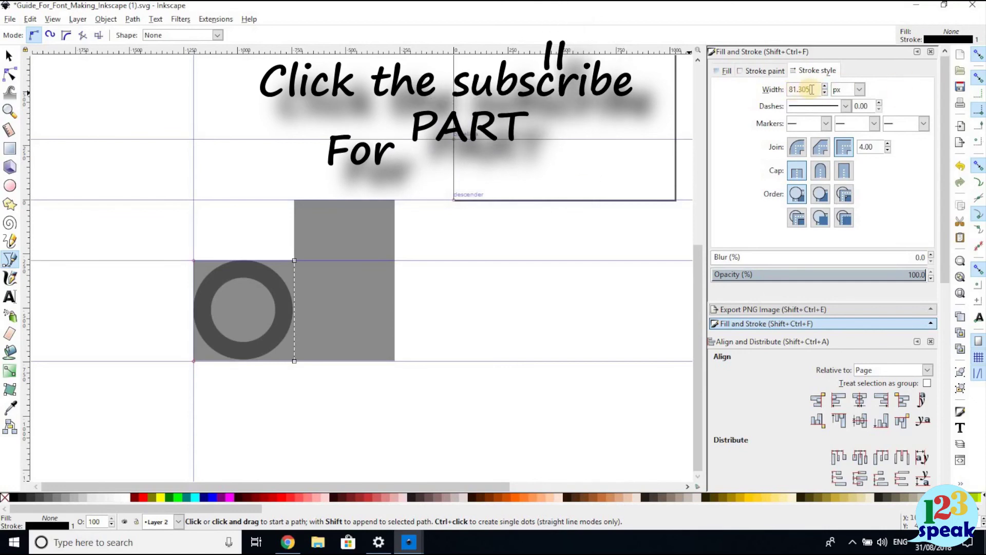
{"action": "key", "text": "Return"}
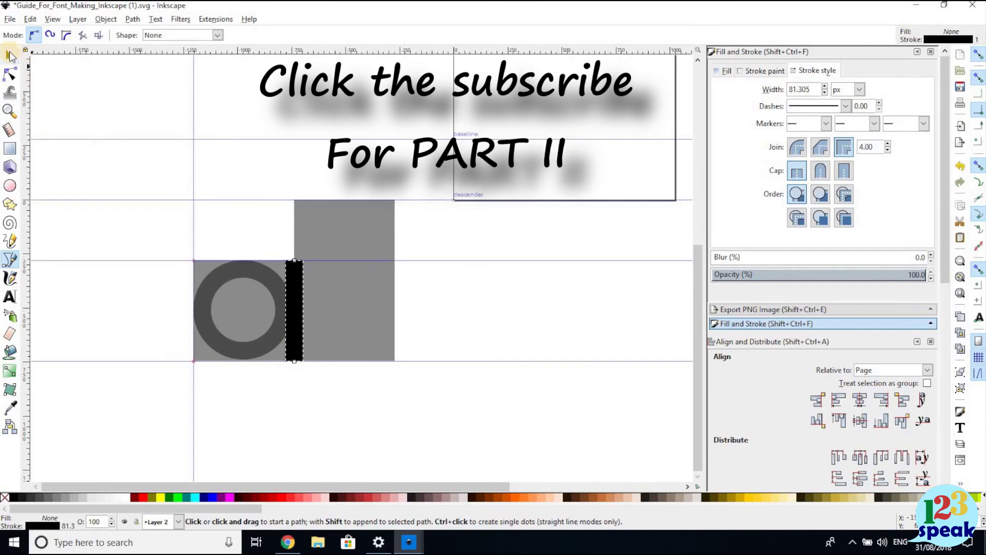
Step: Move the thick black stem below the tall reference block, with its upper end snapped to the lowest guide
{"action": "key", "text": "s"}
{"action": "left_click_drag", "start_coordinate": [288, 300], "coordinate": [340, 402]}
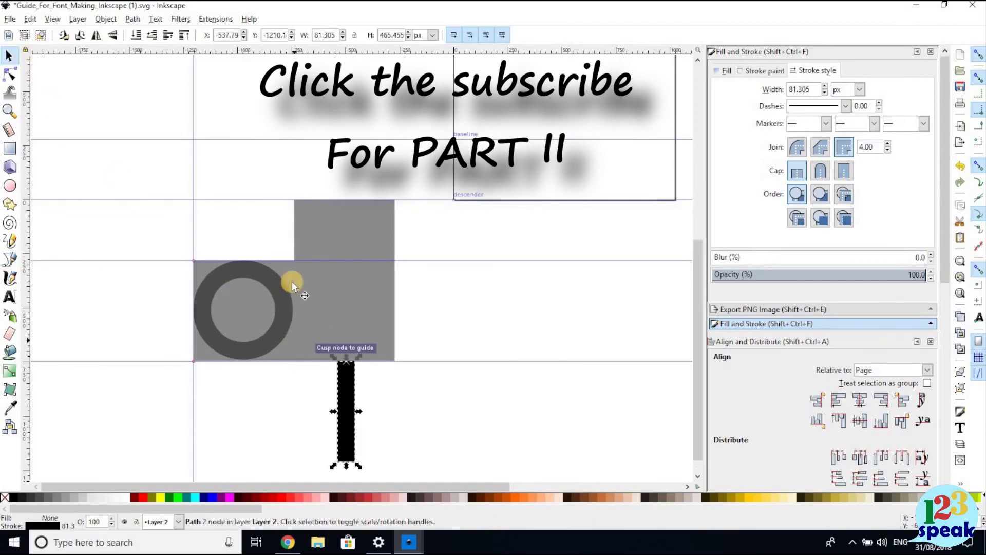